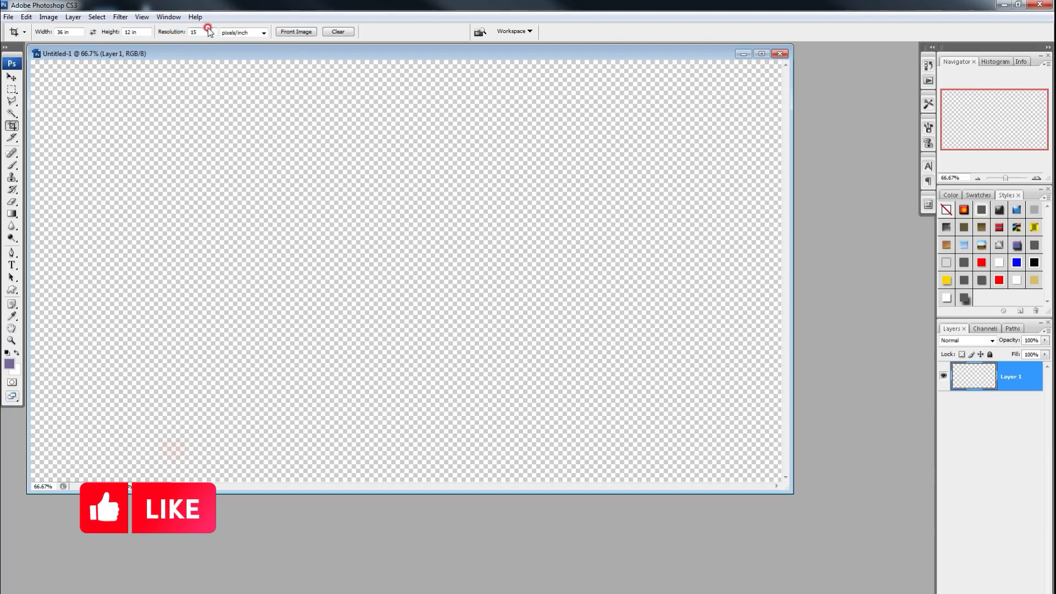
# - Crop the blank canvas to 36 in by 12 in at 150 pixels/inch
pyautogui.moveTo(136, 109); pyautogui.dragTo(698, 485)
pyautogui.press('Return')
pyautogui.rightClick(450, 55)
pyautogui.click(463, 57)
pyautogui.press('Return')
pyautogui.click(903, 52)
pyautogui.click(544, 351)
# - Show the document full screen and place a vertical guide at the canvas centre, 18 in
pyautogui.press('f')
pyautogui.hotkey('ctrl', 'r')
pyautogui.moveTo(4, 407); pyautogui.dragTo(526, 547)
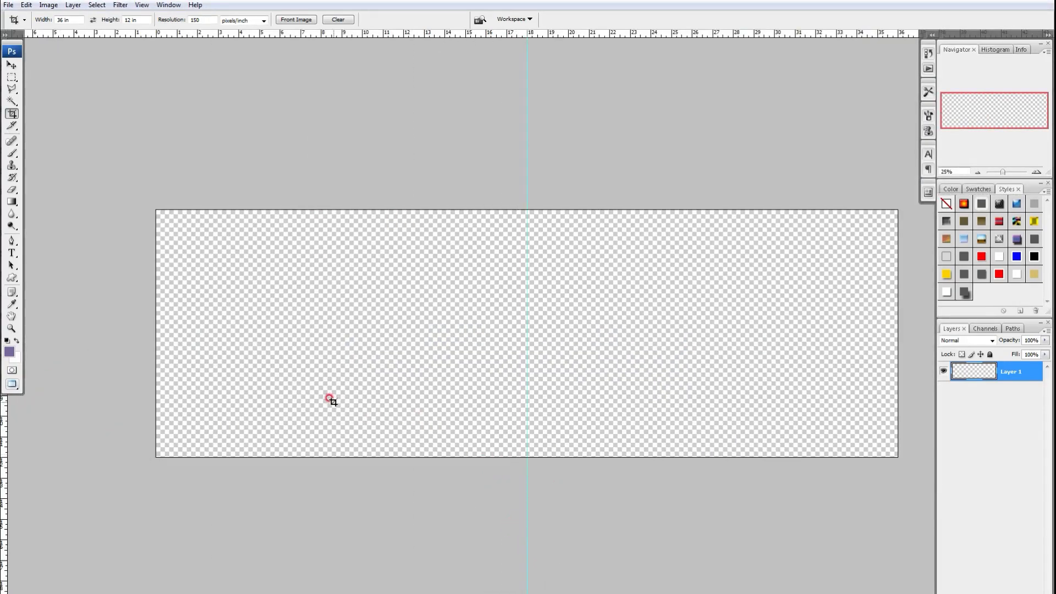
pyautogui.hotkey('ctrl', 'r')
# - Add a new empty layer and fill the original Layer 1 with white
pyautogui.press('v')
pyautogui.moveTo(457, 592)
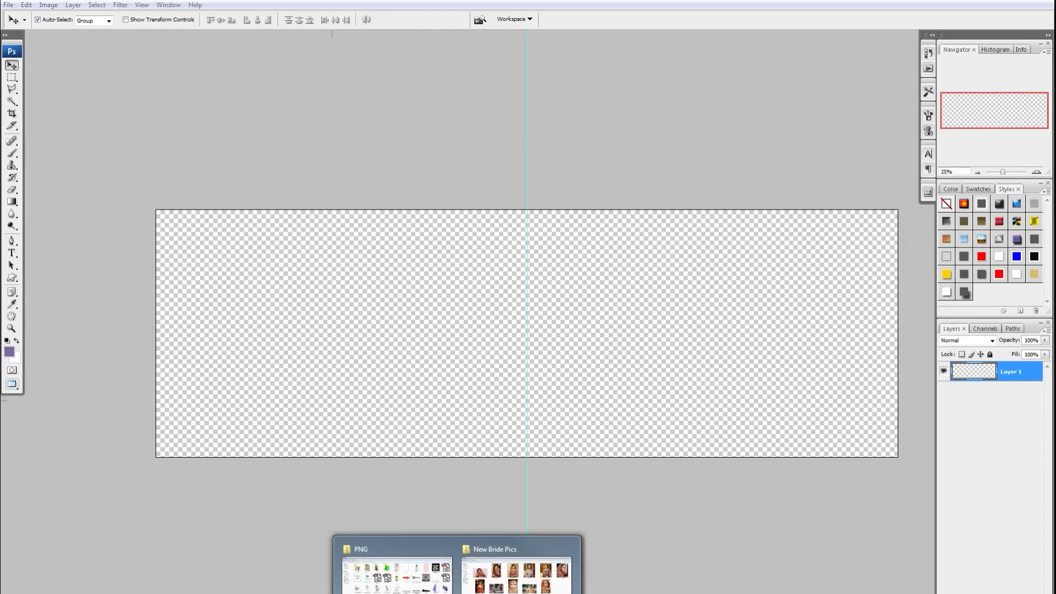
pyautogui.click(400, 349)
pyautogui.hotkey('ctrl', 'shift', 'alt', 'n')
pyautogui.click(1028, 500)
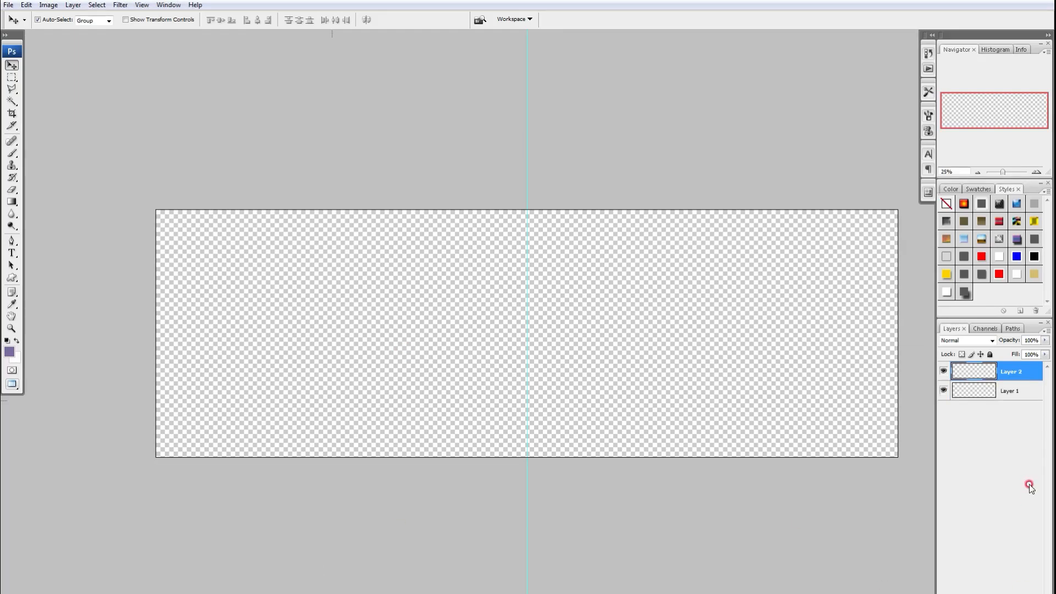
pyautogui.click(983, 389)
pyautogui.hotkey('ctrl', 'BackSpace')
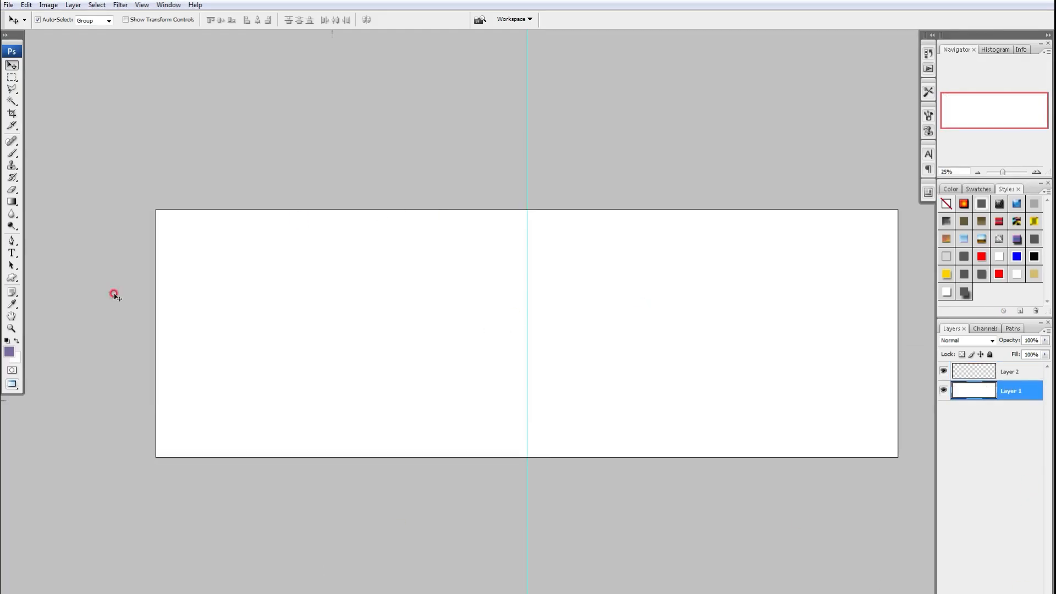
# - On Layer 2, draw a tall rectangular marquee selection in the left half of the canvas
pyautogui.click(971, 371)
pyautogui.click(11, 78)
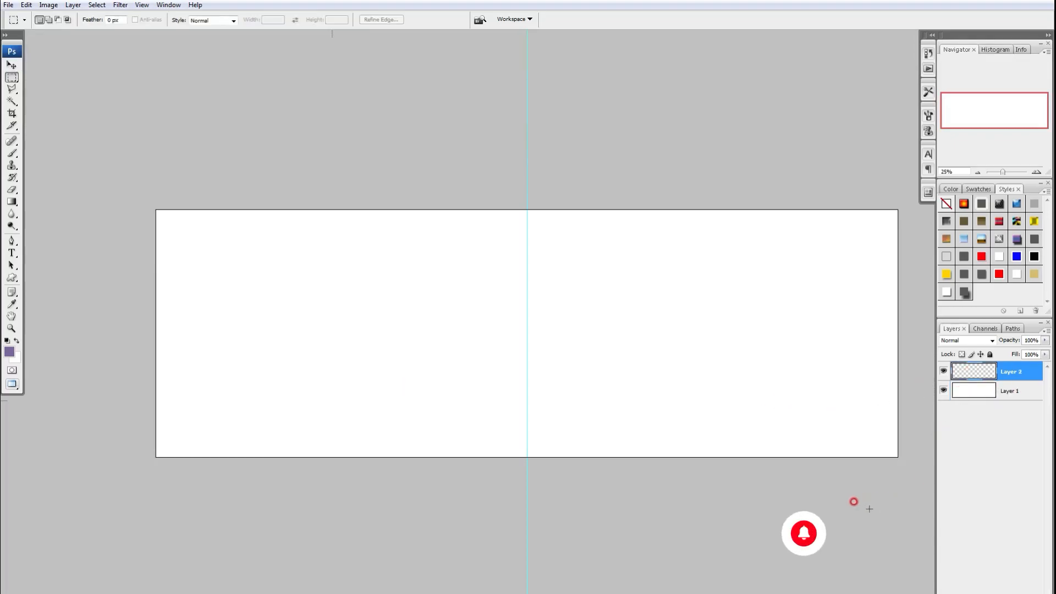
pyautogui.moveTo(228, 240); pyautogui.dragTo(367, 423)
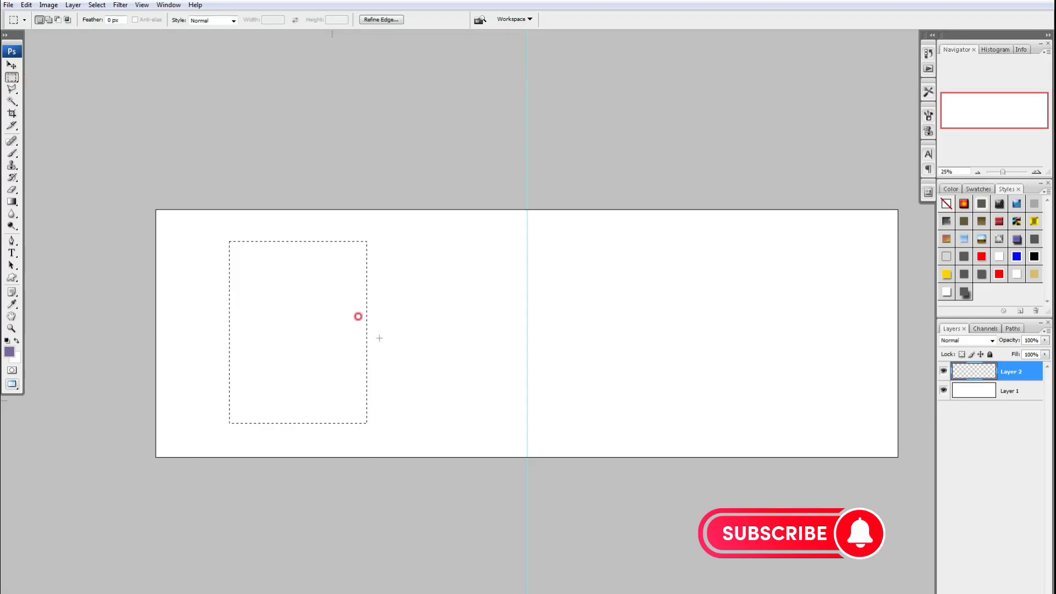
# - Try to free-transform the empty rectangular selection on Layer 2
pyautogui.press('p')
pyautogui.rightClick(339, 292)
pyautogui.click(377, 282)
pyautogui.hotkey('ctrl', 't')
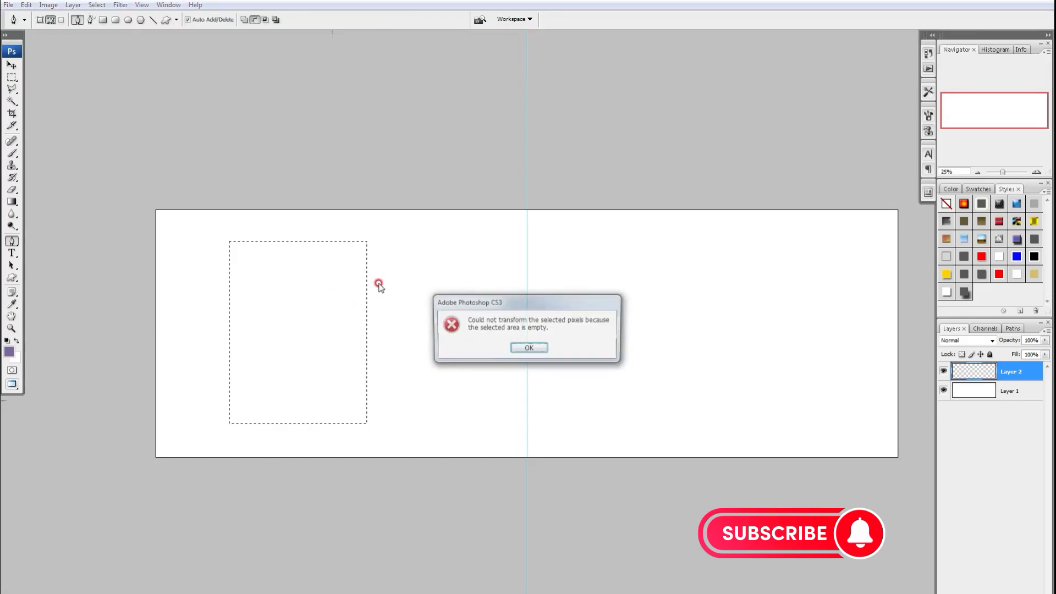
pyautogui.click(528, 348)
pyautogui.press('v')
pyautogui.hotkey('ctrl', 't')
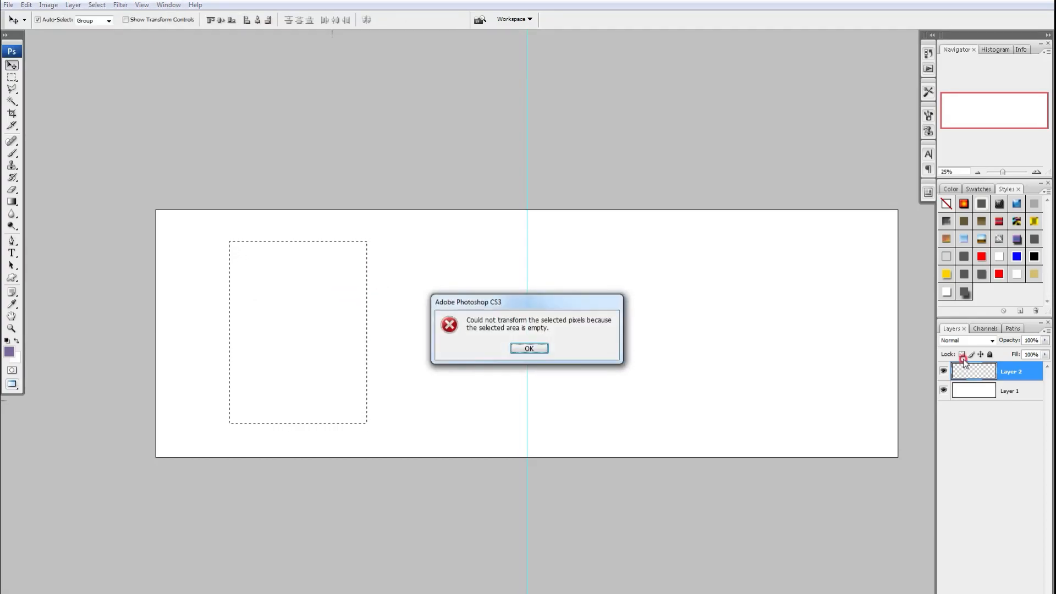
pyautogui.click(528, 348)
# - Fill the rectangular selection with the purple foreground colour and deselect it
pyautogui.hotkey('alt', 'BackSpace')
pyautogui.hotkey('ctrl', 't')
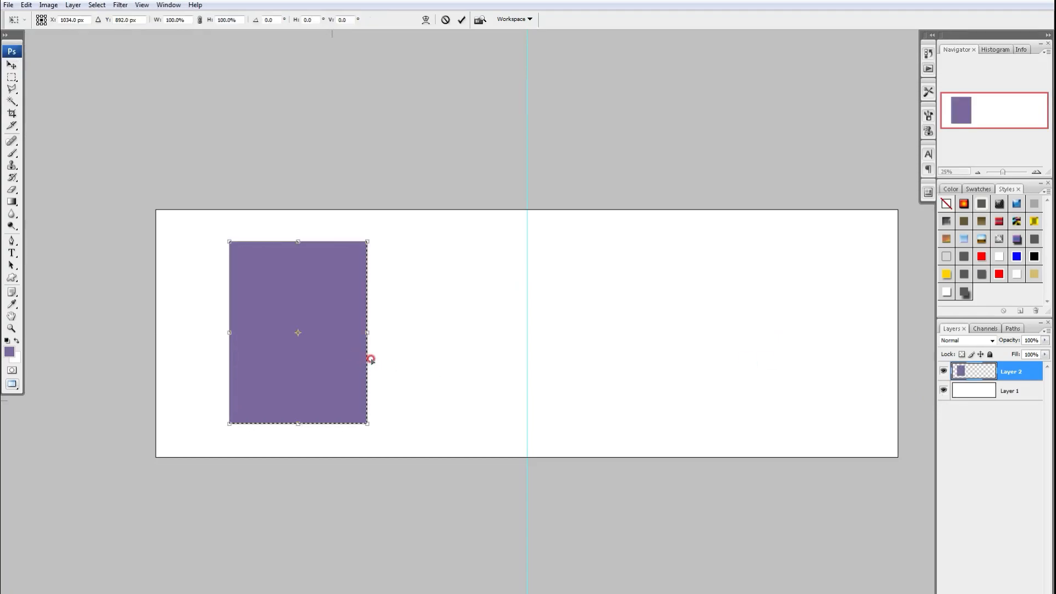
pyautogui.press('Return')
pyautogui.hotkey('ctrl', 'd')
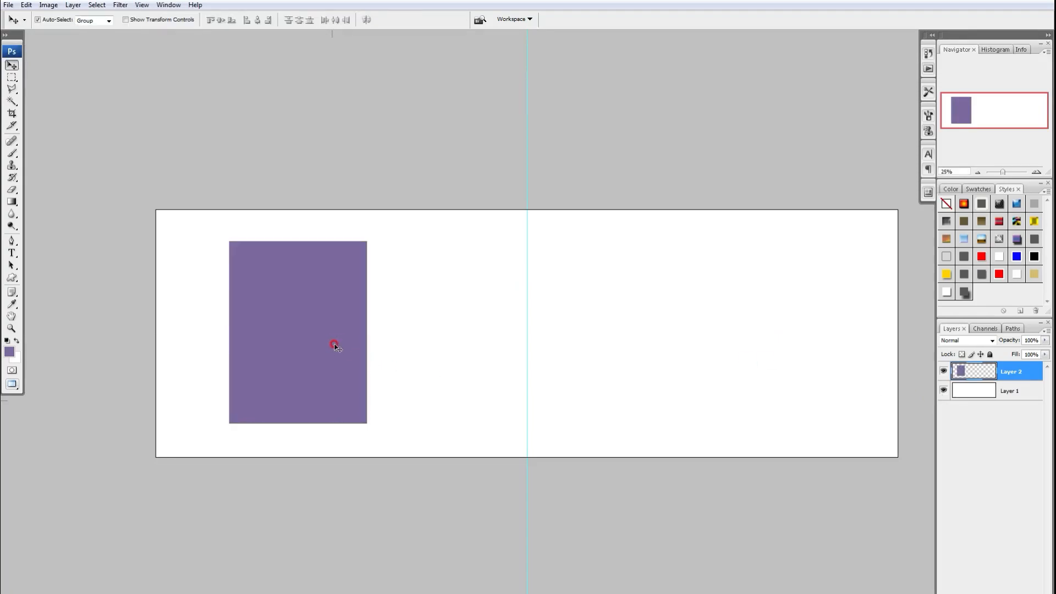
# - Warp the purple rectangle so that its left and right sides curve inward
pyautogui.hotkey('ctrl', 't')
pyautogui.rightClick(335, 346)
pyautogui.click(372, 429)
pyautogui.moveTo(229, 302)
pyautogui.mouseDown()
pyautogui.moveTo(269, 349)
pyautogui.moveTo(226, 389)
pyautogui.moveTo(222, 366)
pyautogui.moveTo(252, 371)
pyautogui.moveTo(244, 303)
pyautogui.mouseUp()
pyautogui.click(235, 373)
pyautogui.moveTo(243, 369); pyautogui.dragTo(242, 370)
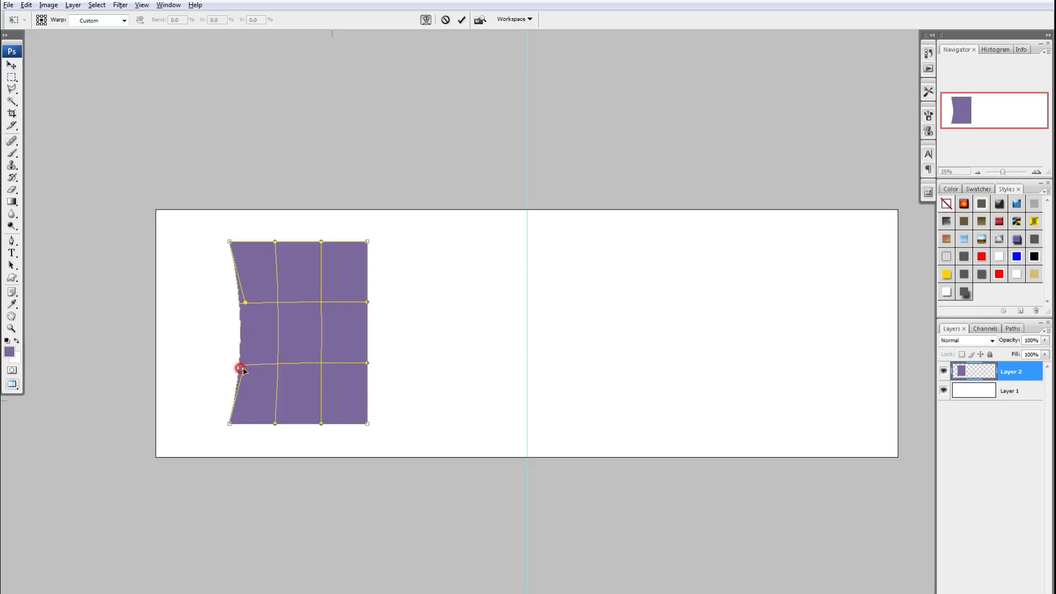
pyautogui.moveTo(367, 303); pyautogui.dragTo(351, 304)
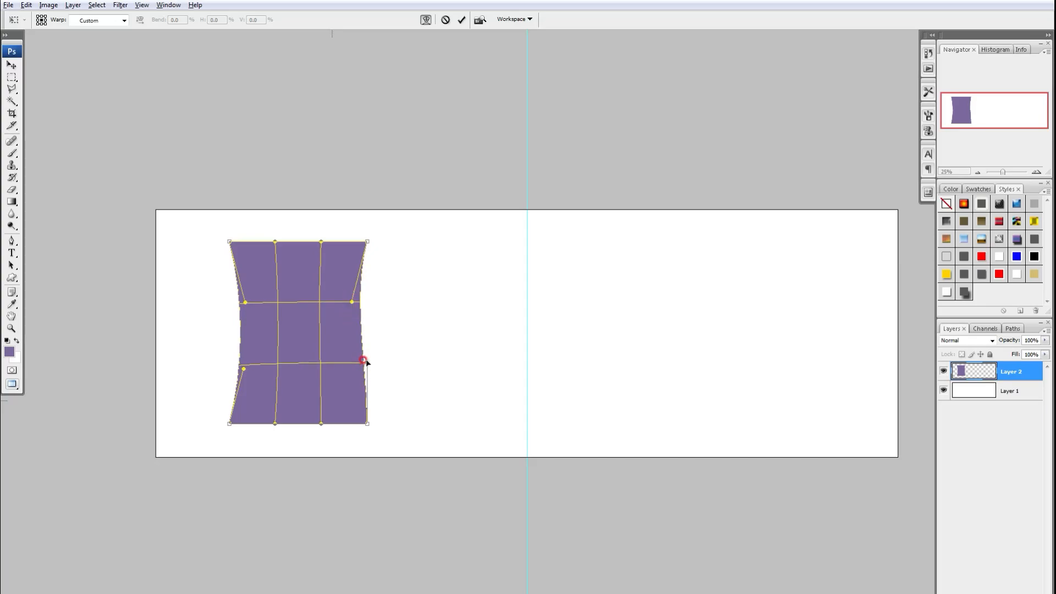
pyautogui.moveTo(364, 365); pyautogui.dragTo(272, 348)
pyautogui.press('Return')
# - Scale the purple shape up proportionally and position it near the canvas's left edge
pyautogui.hotkey('ctrl', 't')
pyautogui.moveTo(306, 415); pyautogui.dragTo(330, 427)
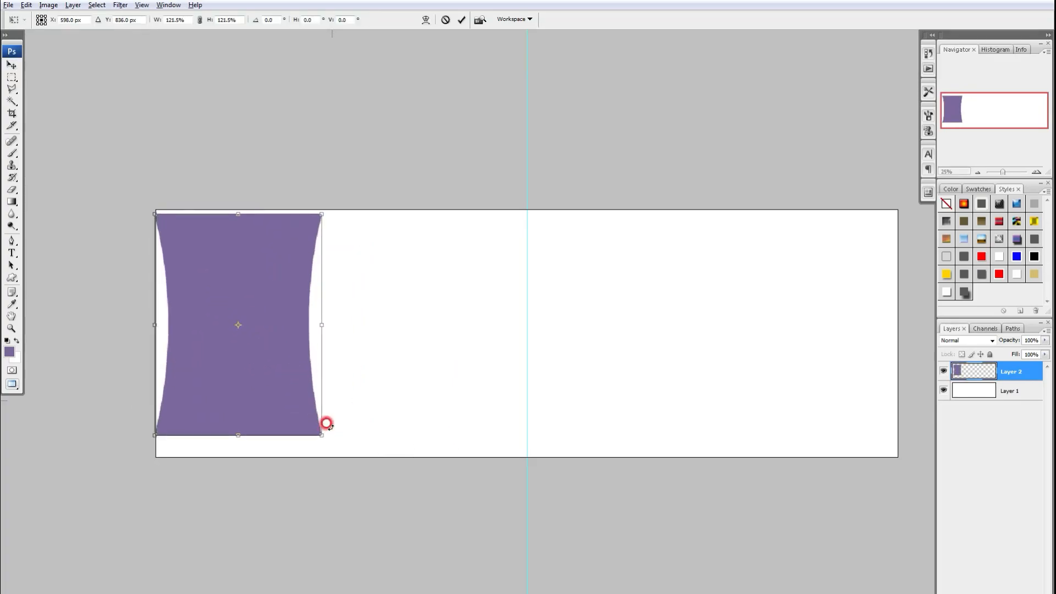
pyautogui.moveTo(287, 389); pyautogui.dragTo(304, 399)
pyautogui.moveTo(340, 442); pyautogui.dragTo(332, 434)
pyautogui.press('Return')
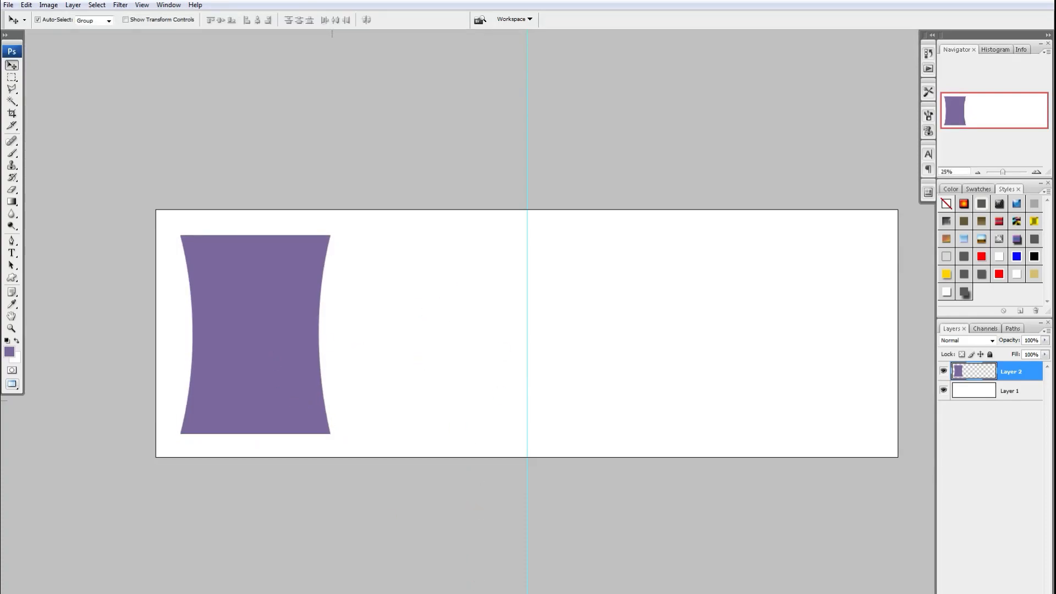
# - Find the wedding invitation artwork with two round frames, pngegg (59), in the PNG folder and open it in Photoshop
pyautogui.moveTo(458, 593)
pyautogui.click(395, 562)
pyautogui.scroll(-3, 796, 492)
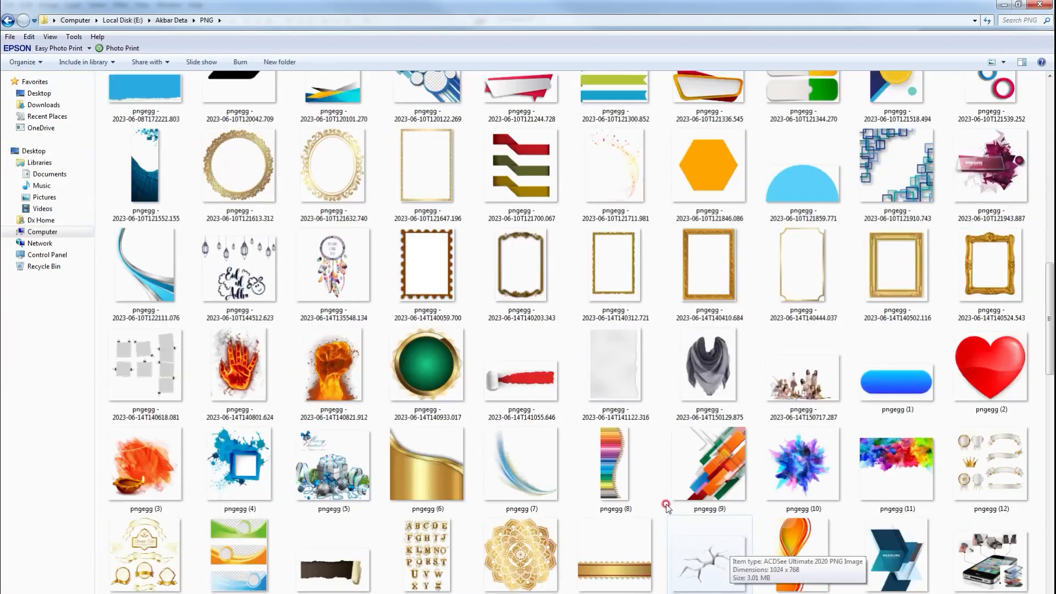
pyautogui.scroll(-3, 701, 550)
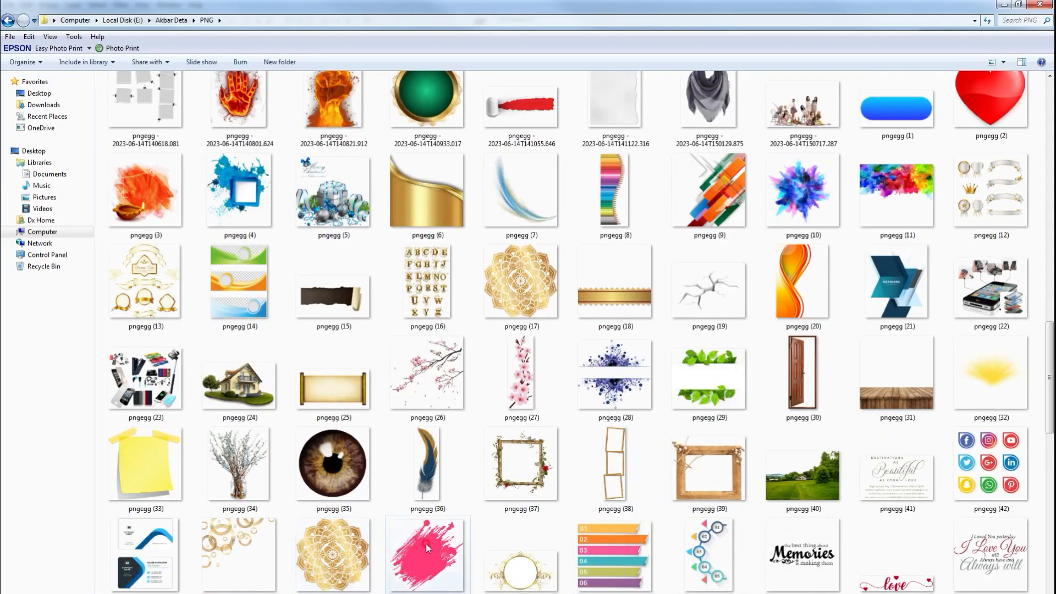
pyautogui.scroll(-3, 417, 550)
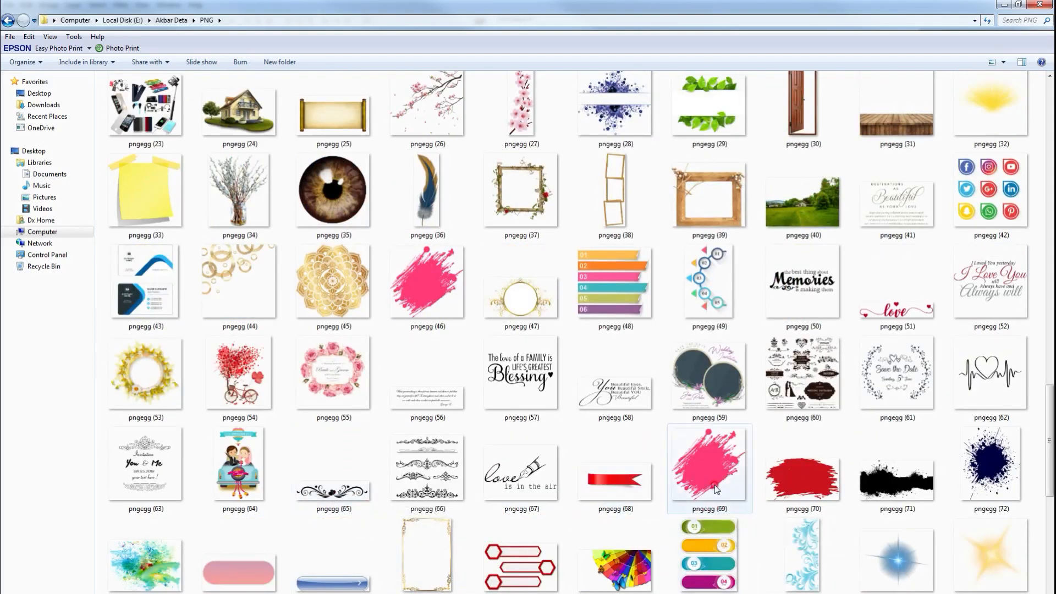
pyautogui.scroll(-4, 715, 489)
pyautogui.scroll(-1, 710, 468)
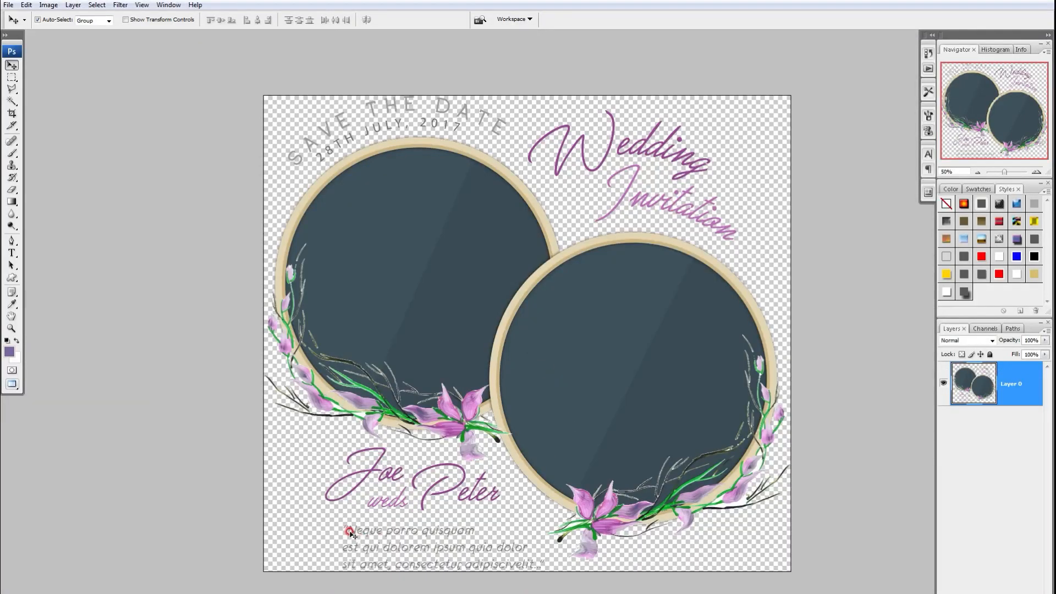
# - Delete the three-line quote below the couple's names in the invitation artwork
pyautogui.press('m')
pyautogui.moveTo(285, 522); pyautogui.dragTo(533, 491)
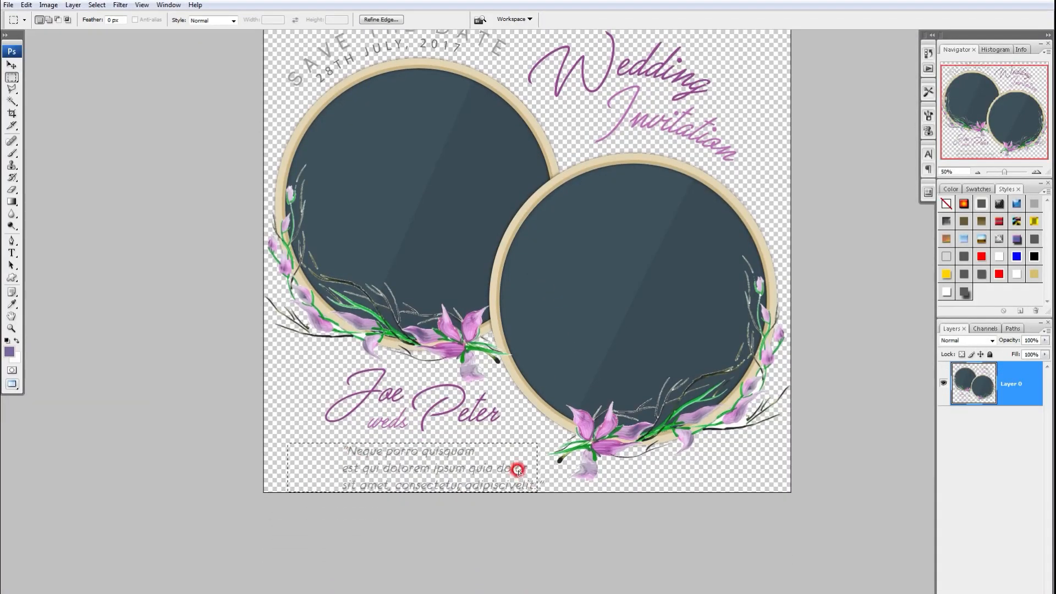
pyautogui.press('Delete')
# - Delete the curved "SAVE THE DATE" and date lettering above the upper round frame and clear the selection
pyautogui.moveTo(452, 362); pyautogui.dragTo(415, 539)
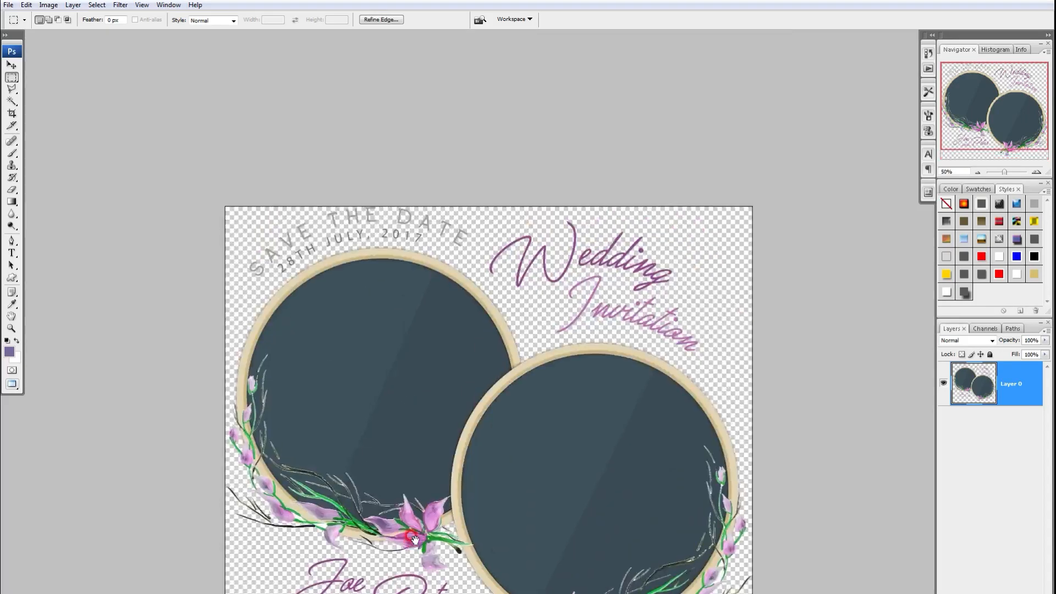
pyautogui.moveTo(492, 248); pyautogui.dragTo(491, 246)
pyautogui.moveTo(449, 235); pyautogui.dragTo(466, 251)
pyautogui.moveTo(267, 250)
pyautogui.mouseDown()
pyautogui.moveTo(318, 256)
pyautogui.moveTo(291, 273)
pyautogui.moveTo(303, 267)
pyautogui.mouseUp()
pyautogui.moveTo(231, 258); pyautogui.dragTo(292, 275)
pyautogui.press('Delete')
pyautogui.hotkey('ctrl', 'd')
# - Bring the invitation artwork into the album canvas as a new layer and place it against the centre guide in the left half
pyautogui.moveTo(595, 352); pyautogui.dragTo(464, 240)
pyautogui.moveTo(428, 422); pyautogui.dragTo(467, 379)
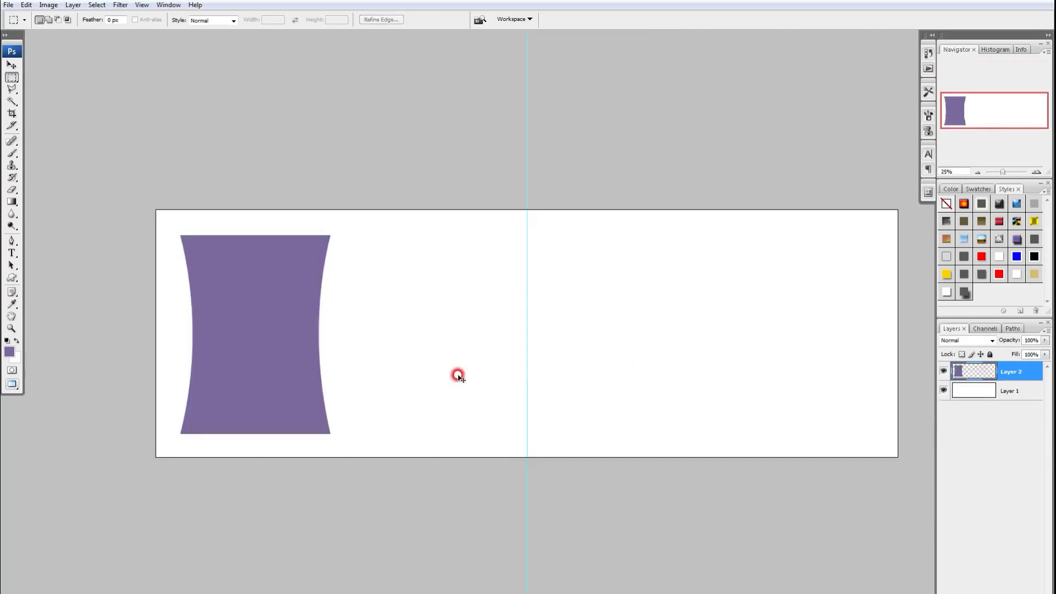
pyautogui.press('Return')
pyautogui.hotkey('ctrl', 't')
pyautogui.moveTo(589, 332); pyautogui.dragTo(460, 347)
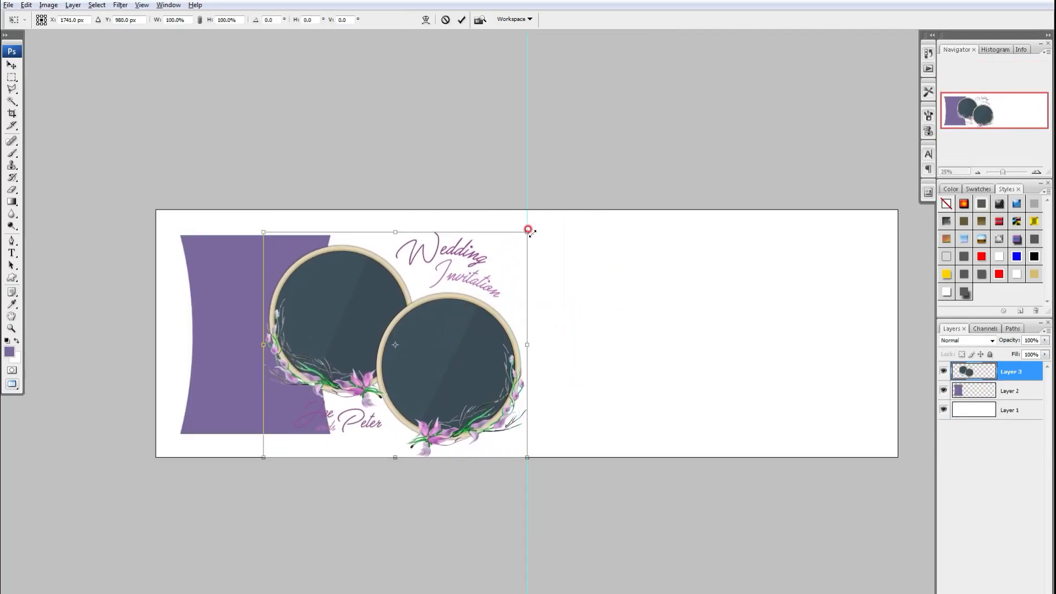
pyautogui.press('Return')
# - Move the purple shape slightly closer to the left edge and nudge the round frames slightly to the right
pyautogui.moveTo(228, 297); pyautogui.dragTo(217, 306)
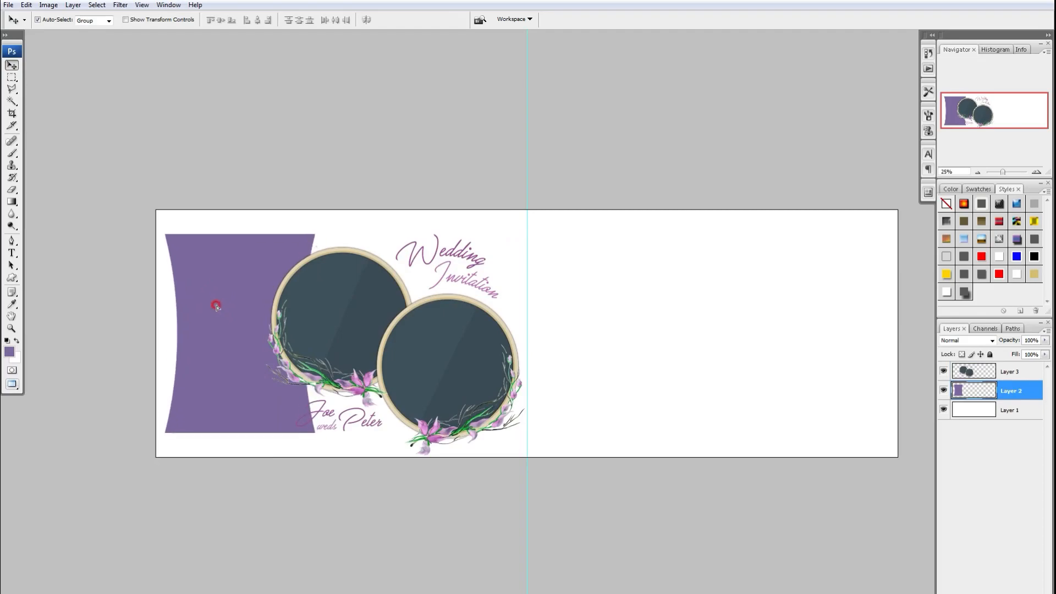
pyautogui.click(420, 346)
pyautogui.moveTo(430, 339); pyautogui.dragTo(432, 339)
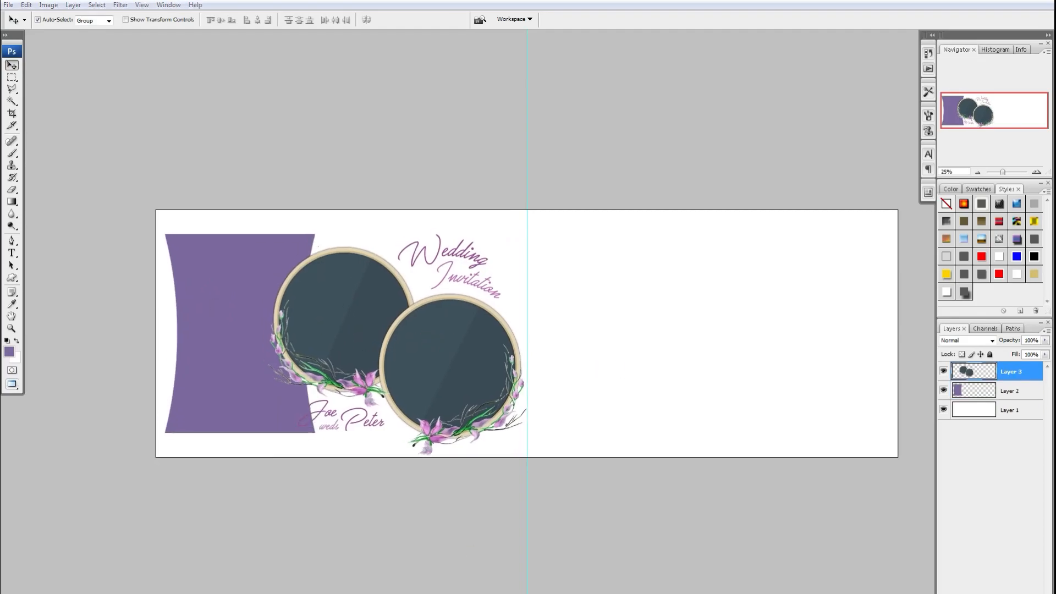
# - Copy the blue banner splash artwork from pngegg (88) into the album and place it in the right half
pyautogui.click(523, 563)
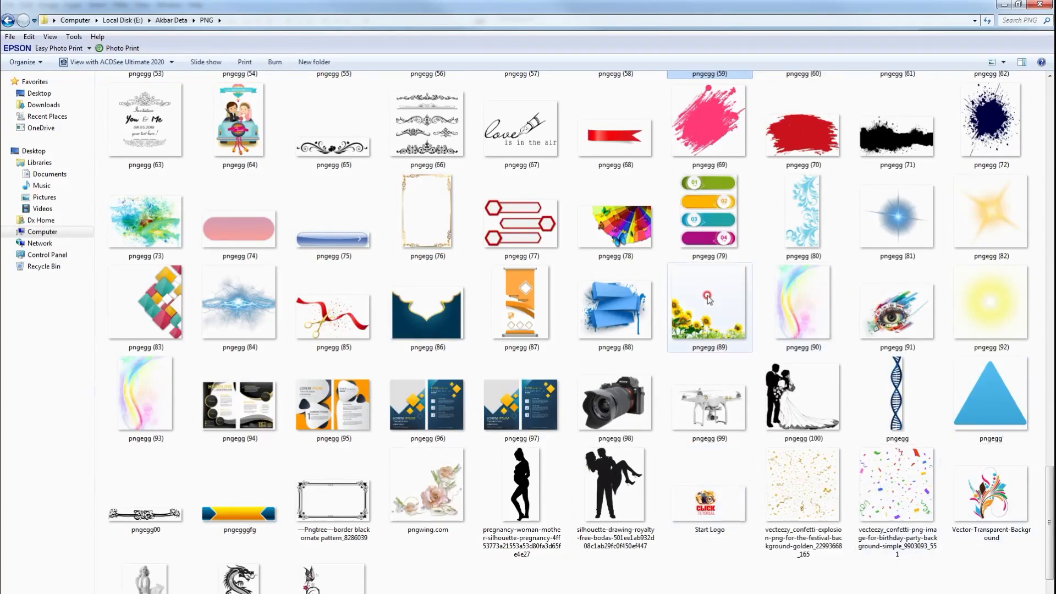
pyautogui.click(606, 305)
pyautogui.moveTo(608, 310); pyautogui.dragTo(304, 593)
pyautogui.click(491, 410)
pyautogui.hotkey('ctrl', 'a')
pyautogui.hotkey('ctrl', 'c')
pyautogui.hotkey('ctrl', 'w')
pyautogui.hotkey('ctrl', 'v')
pyautogui.moveTo(553, 335); pyautogui.dragTo(809, 344)
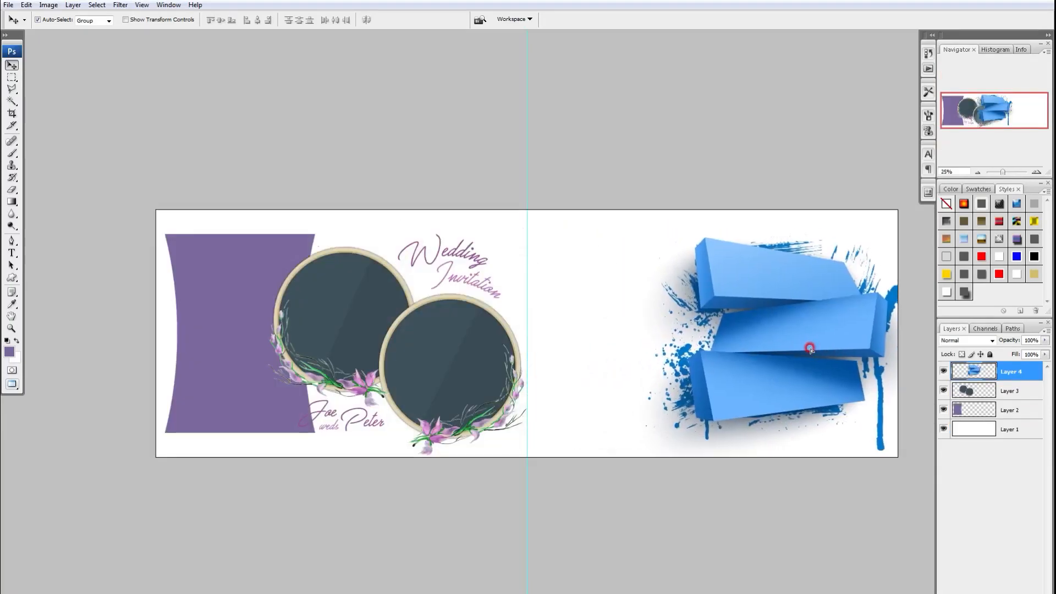
pyautogui.scroll(1, 600, 304)
pyautogui.moveTo(735, 363); pyautogui.dragTo(465, 375)
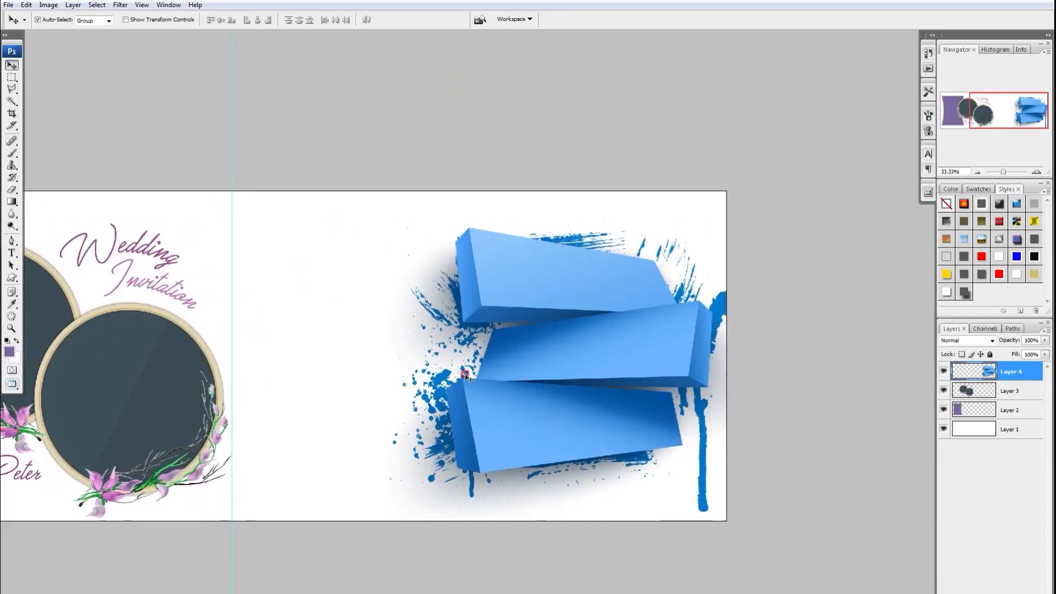
pyautogui.press('w')
pyautogui.click(520, 274)
pyautogui.hotkey('ctrl', 'd')
pyautogui.moveTo(333, 406); pyautogui.dragTo(401, 356)
# - Open pngegg (86) from the PNG folder and paste its gold-edged dark blue panel into the album as a new layer
pyautogui.moveTo(457, 593)
pyautogui.click(394, 564)
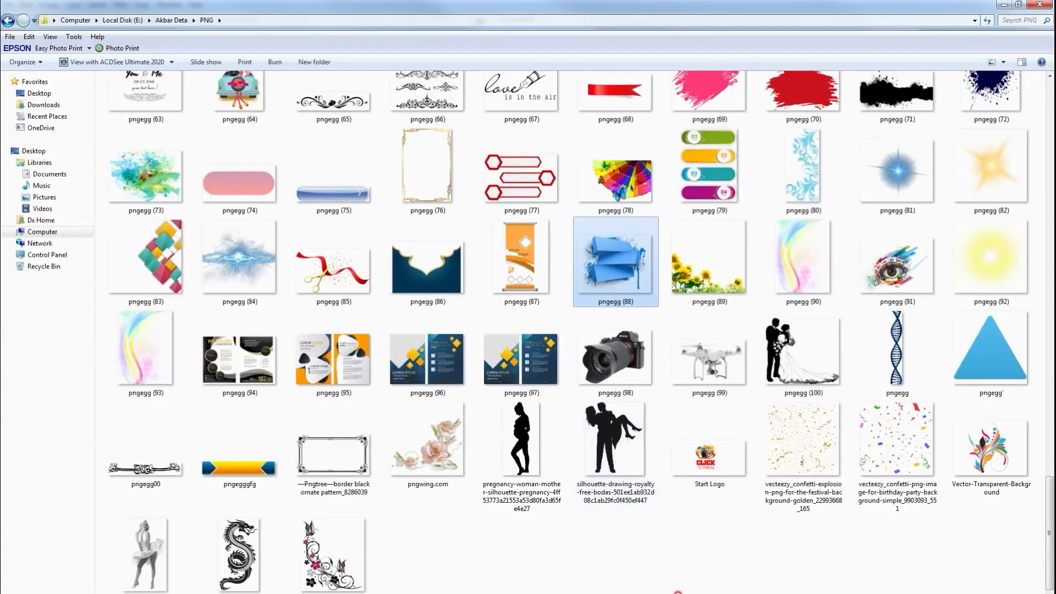
pyautogui.moveTo(426, 283); pyautogui.dragTo(589, 408)
pyautogui.click(501, 437)
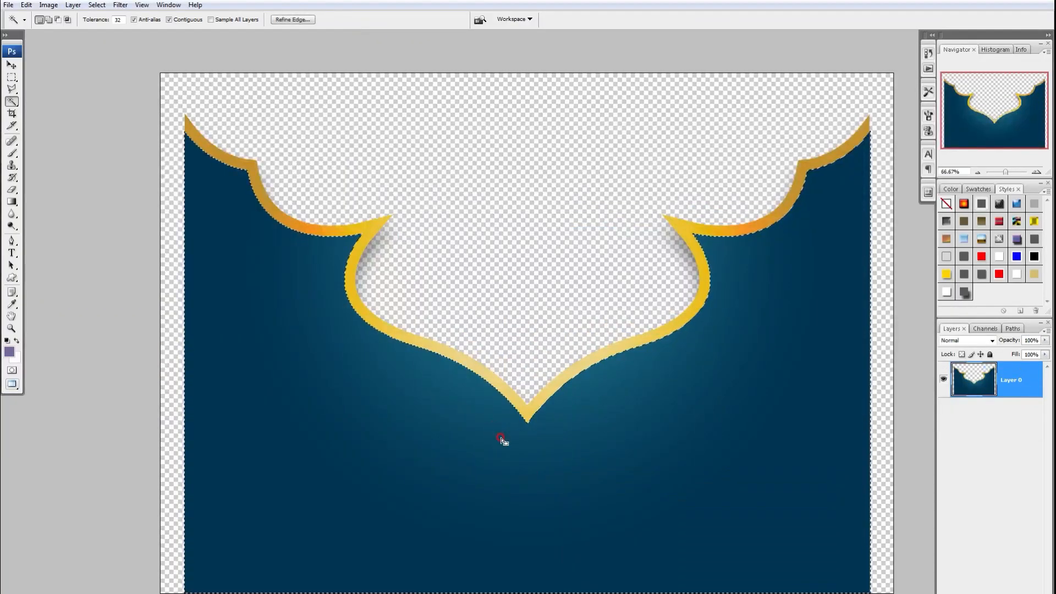
pyautogui.hotkey('ctrl', 'c')
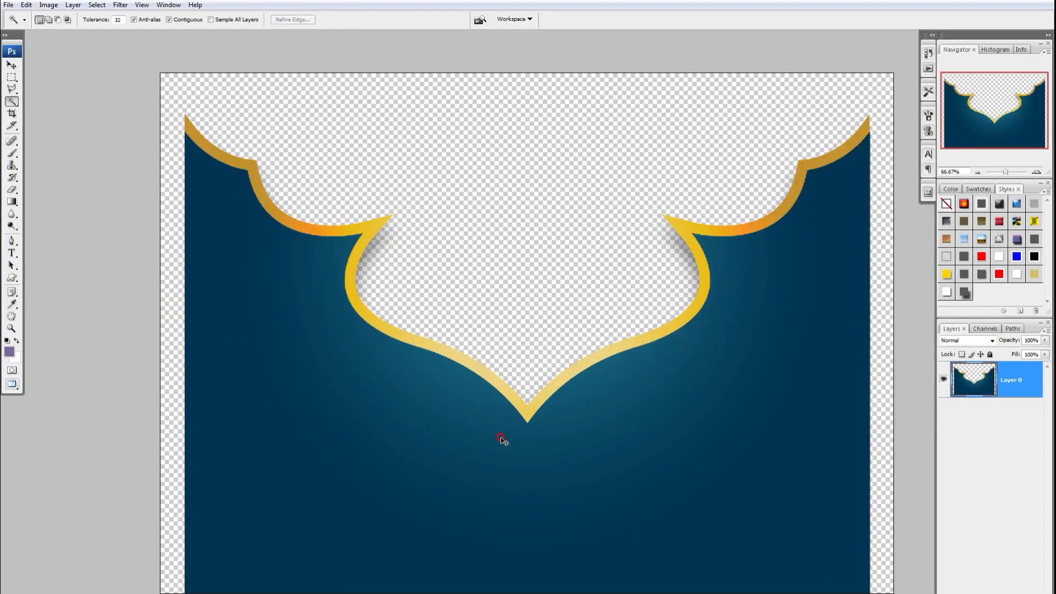
pyautogui.hotkey('ctrl', 'Tab')
pyautogui.hotkey('ctrl', 'v')
# - Rotate the gold-edged panel 90° counterclockwise and fit it to the canvas height, starting at the centre guide
pyautogui.hotkey('ctrl', 't')
pyautogui.rightClick(514, 368)
pyautogui.click(577, 486)
pyautogui.moveTo(513, 337); pyautogui.dragTo(565, 348)
pyautogui.moveTo(596, 474); pyautogui.dragTo(584, 461)
pyautogui.press('Return')
pyautogui.press('m')
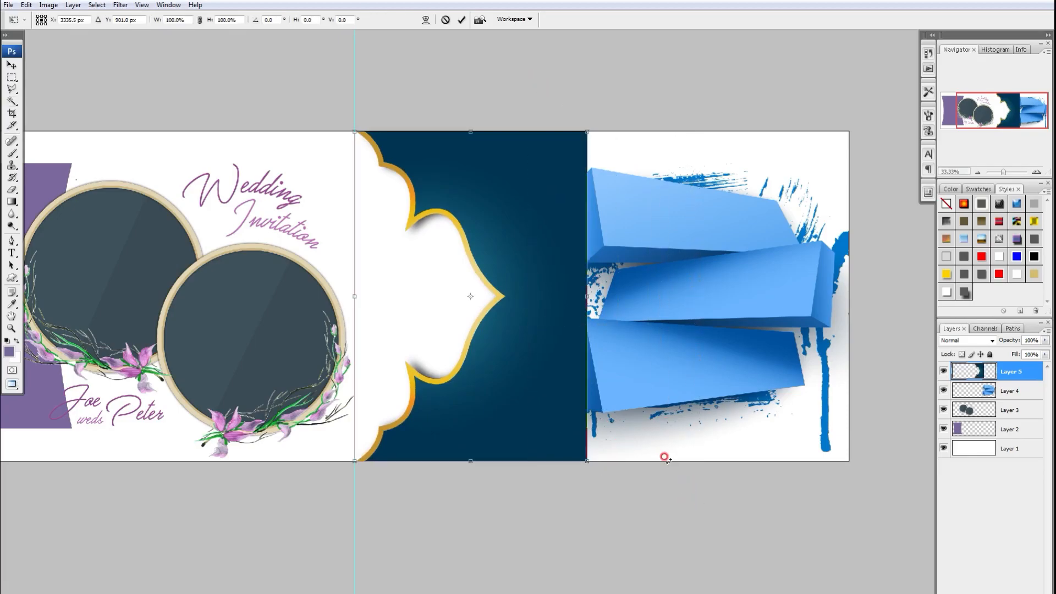
# - Stretch the plain dark blue side of the gold-edged panel out to the canvas's right edge
pyautogui.hotkey('ctrl', 't')
pyautogui.moveTo(700, 296); pyautogui.dragTo(1053, 305)
pyautogui.hotkey('ctrl', '-')
pyautogui.hotkey('ctrl', '-')
pyautogui.hotkey('ctrl', '-')
pyautogui.hotkey('ctrl', '-')
pyautogui.moveTo(89, 306); pyautogui.dragTo(393, 334)
pyautogui.press('Return')
pyautogui.hotkey('ctrl', 'd')
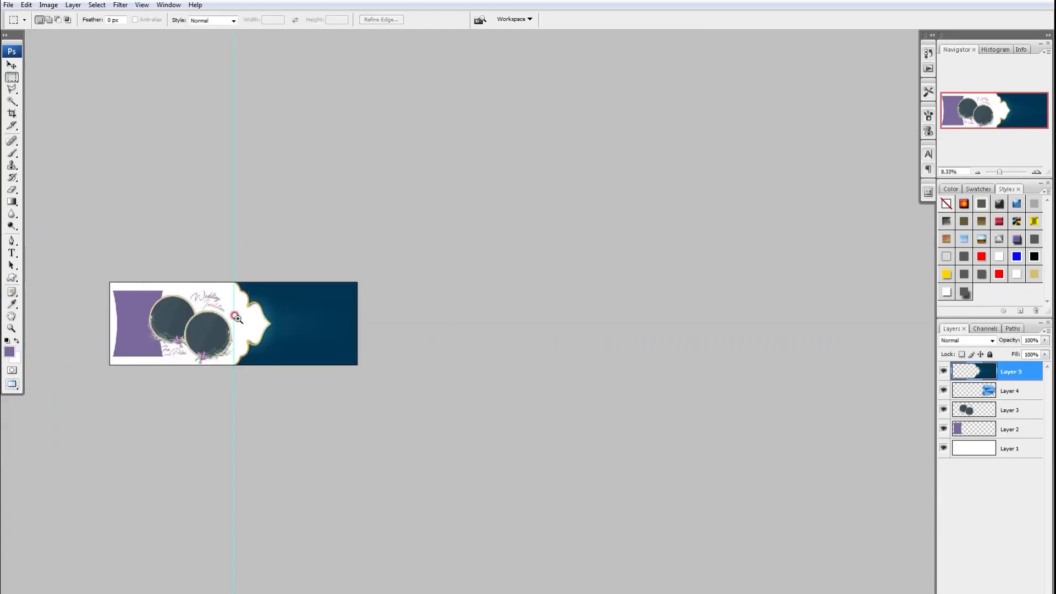
pyautogui.scroll(2, 283, 302)
pyautogui.hotkey('ctrl', 't')
pyautogui.moveTo(426, 261); pyautogui.dragTo(428, 258)
pyautogui.press('Return')
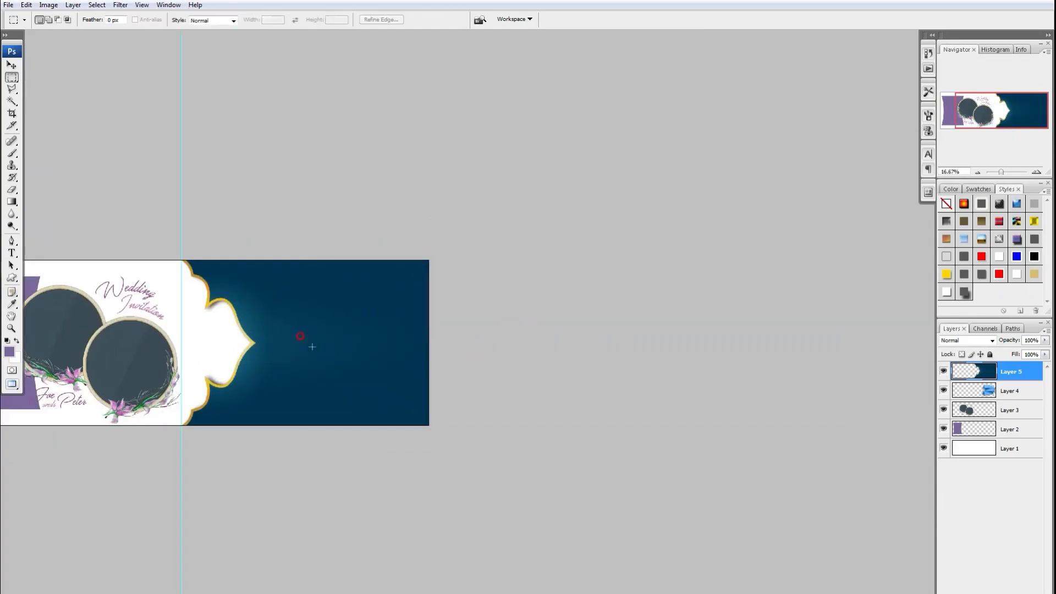
# - Shift the gold-edged panel right of the centre guide and send its layer below the blue banner layer
pyautogui.scroll(2, 306, 342)
pyautogui.hscroll(-3, 447, 325)
pyautogui.press('v')
pyautogui.moveTo(451, 333); pyautogui.dragTo(505, 330)
pyautogui.hotkey('ctrl', '[')
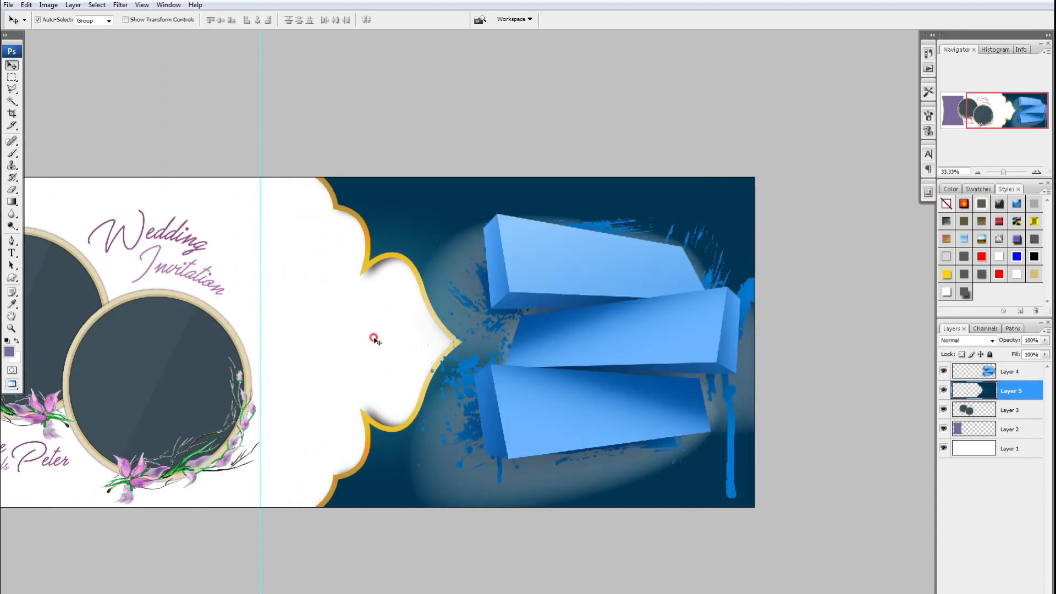
# - Erase the dark blue panel's right part behind the banners with a soft eraser
pyautogui.press('e')
pyautogui.moveTo(723, 131)
pyautogui.mouseDown()
pyautogui.moveTo(625, 320)
pyautogui.moveTo(594, 512)
pyautogui.moveTo(601, 588)
pyautogui.mouseUp()
pyautogui.press('v')
pyautogui.moveTo(377, 358)
pyautogui.mouseDown()
pyautogui.moveTo(427, 341)
pyautogui.moveTo(428, 364)
pyautogui.mouseUp()
# - Open a bride portrait from the New Bride Pics folder, copy the whole image and close it
pyautogui.click(495, 575)
pyautogui.moveTo(493, 299); pyautogui.dragTo(481, 363)
pyautogui.hotkey('ctrl', 'a')
pyautogui.hotkey('ctrl', 'w')
# - Select the front face of the top blue banner with the Magic Wand and paste the bride portrait into it
pyautogui.keyDown('ctrl'); pyautogui.click(672, 261); pyautogui.keyUp('ctrl')
pyautogui.press('w')
pyautogui.click(672, 261)
pyautogui.hotkey('ctrl', 'shift', 'v')
# - Transform and position the portrait so the bride's eyes fill the top banner's face
pyautogui.hotkey('ctrl', 't')
pyautogui.moveTo(682, 316); pyautogui.dragTo(690, 229)
pyautogui.doubleClick(681, 220)
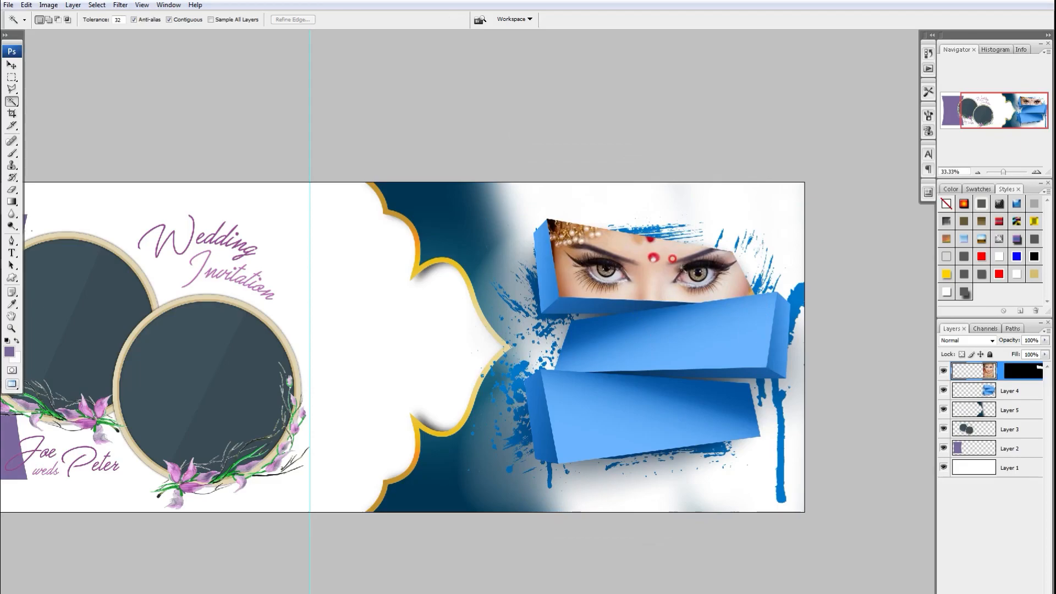
pyautogui.click(970, 391)
pyautogui.click(716, 351)
pyautogui.hotkey('ctrl', 'z')
pyautogui.click(968, 388)
pyautogui.click(684, 333)
pyautogui.keyDown('shift'); pyautogui.click(612, 320); pyautogui.keyUp('shift')
pyautogui.hotkey('ctrl', 'd')
# - Outline the middle banner's front face with the Polygonal Lasso and paste the bride portrait into it
pyautogui.press('l')
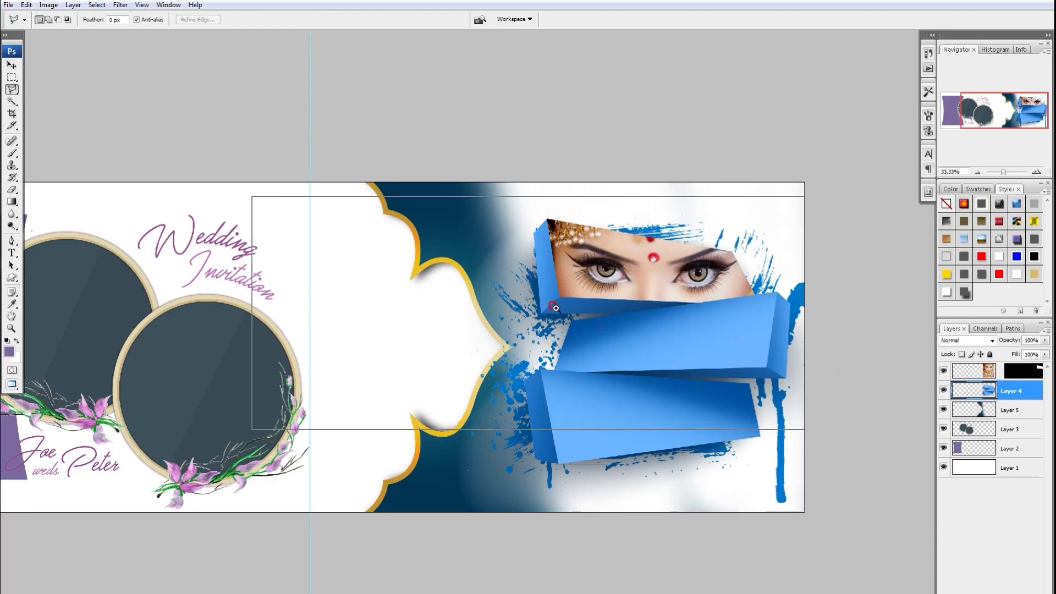
pyautogui.hotkey('ctrl', '+')
pyautogui.hotkey('ctrl', '+')
pyautogui.moveTo(645, 330); pyautogui.dragTo(517, 347)
pyautogui.click(462, 347)
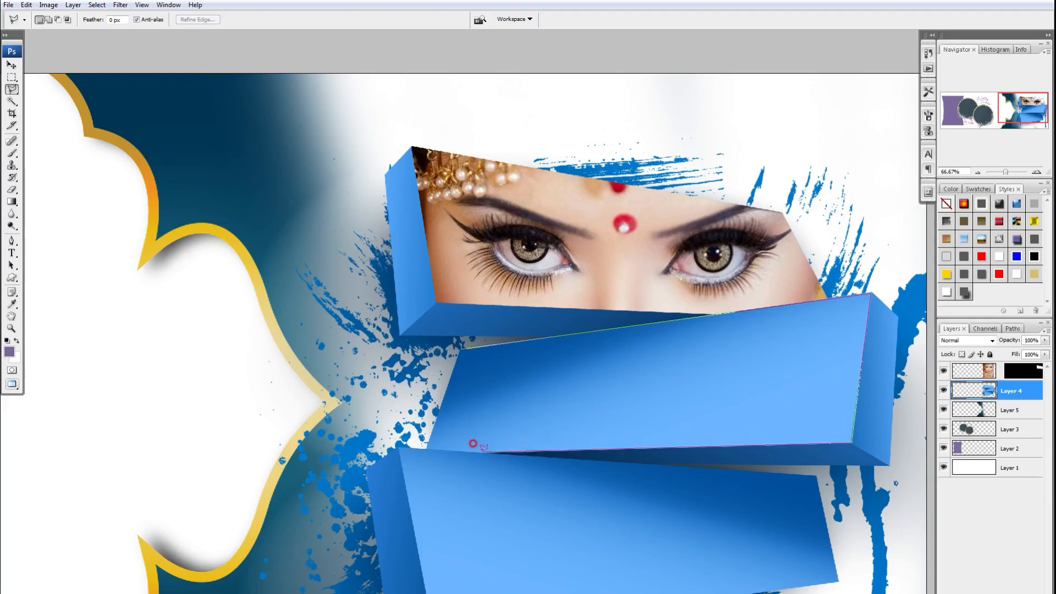
pyautogui.click(450, 343)
pyautogui.hotkey('ctrl', 'shift', 'v')
# - Position the pasted portrait so the bride's lips and nose ring fill the middle banner's face
pyautogui.hotkey('ctrl', 't')
pyautogui.moveTo(676, 334); pyautogui.dragTo(682, 215)
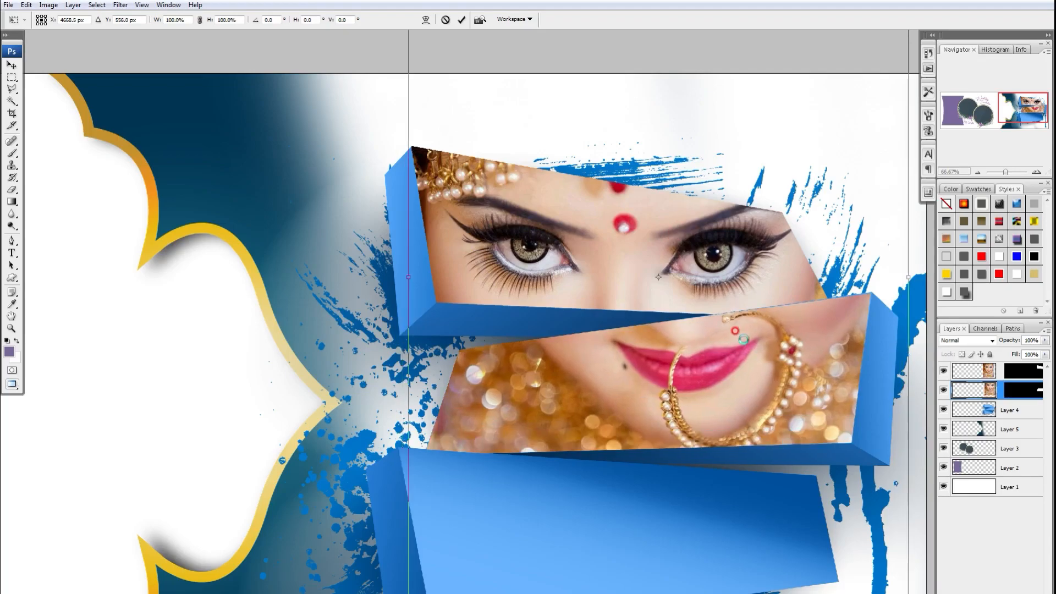
pyautogui.press('Return')
pyautogui.scroll(-5, 731, 341)
pyautogui.keyDown('ctrl'); pyautogui.click(801, 427); pyautogui.keyUp('ctrl')
pyautogui.press('w')
pyautogui.click(587, 378)
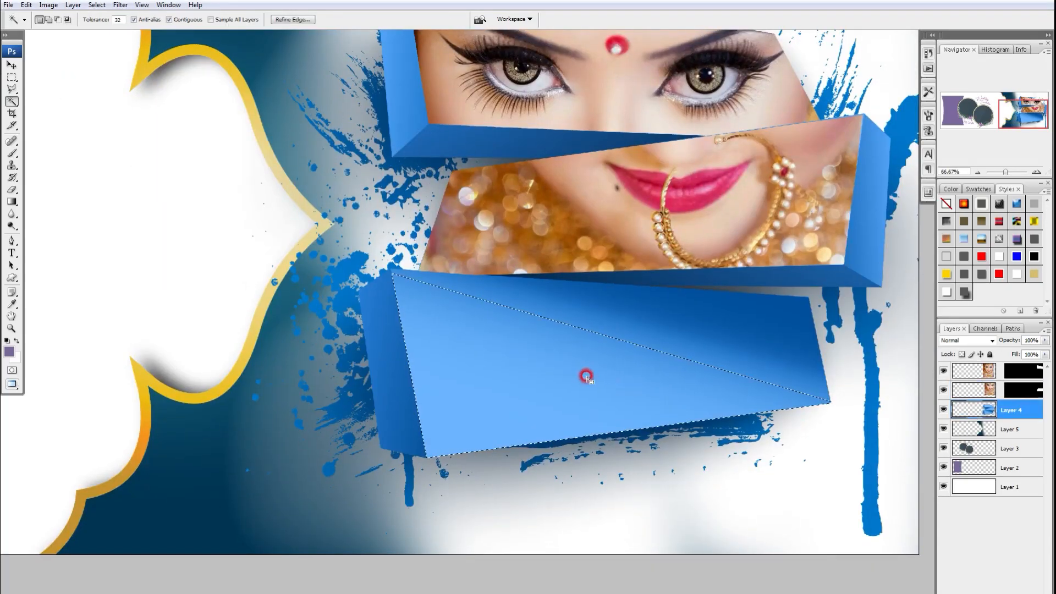
pyautogui.hotkey('ctrl', 'd')
pyautogui.press('p')
pyautogui.press('l')
pyautogui.click(431, 270)
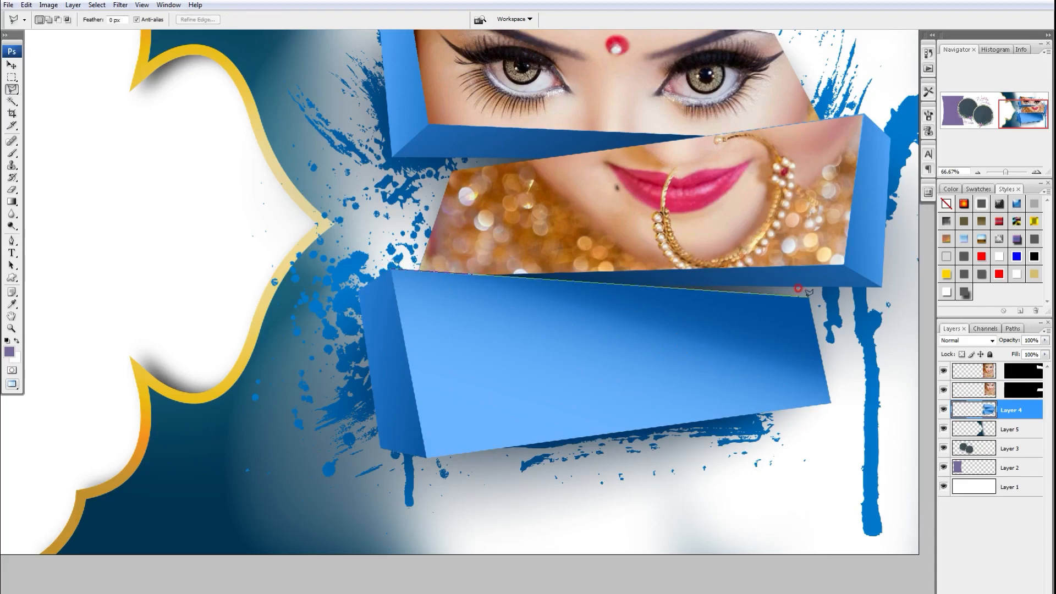
pyautogui.doubleClick(830, 402)
pyautogui.hotkey('ctrl', 'd')
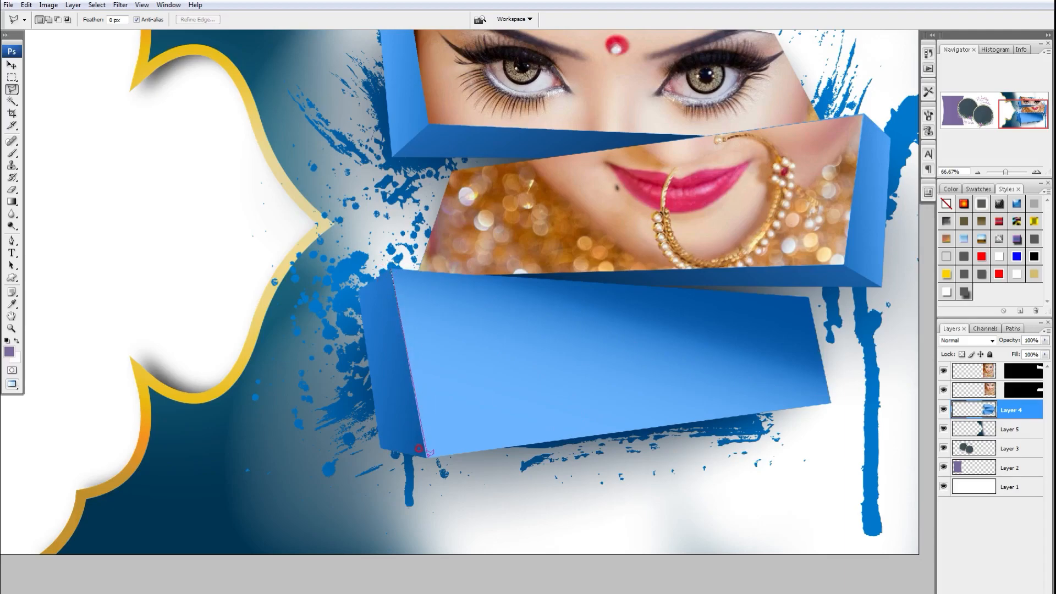
pyautogui.doubleClick(829, 402)
pyautogui.hotkey('ctrl', 'd')
pyautogui.click(392, 269)
pyautogui.click(808, 298)
pyautogui.click(392, 269)
pyautogui.doubleClick(829, 402)
pyautogui.click(829, 402)
pyautogui.click(426, 457)
pyautogui.doubleClick(392, 269)
pyautogui.hotkey('ctrl', 'd')
# - Trace the bottom banner's front face with the Pen tool, convert the path to a selection and paste the bride portrait into it
pyautogui.press('p')
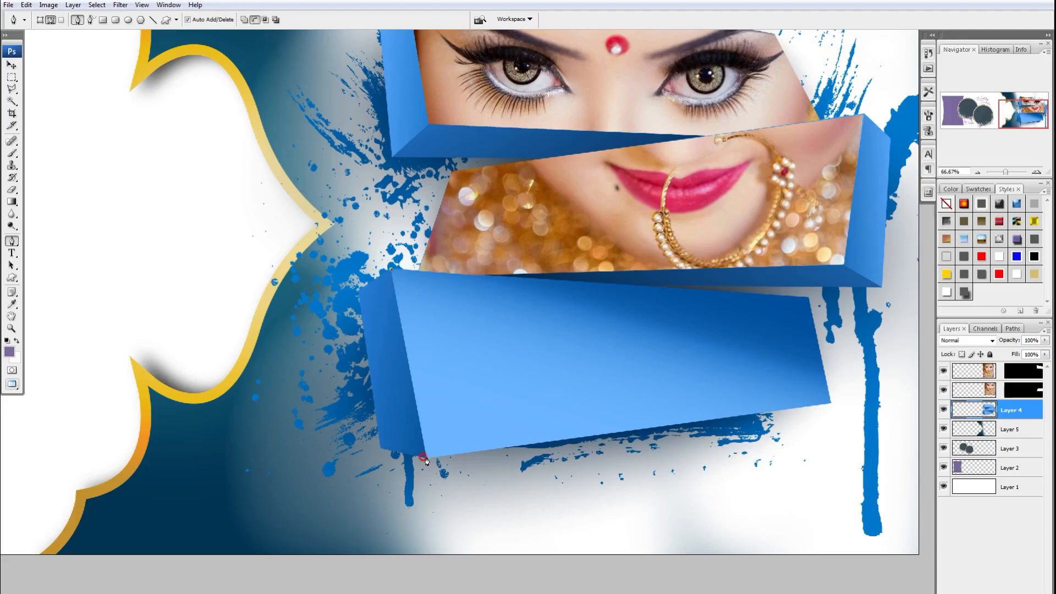
pyautogui.click(829, 402)
pyautogui.rightClick(531, 314)
pyautogui.click(557, 333)
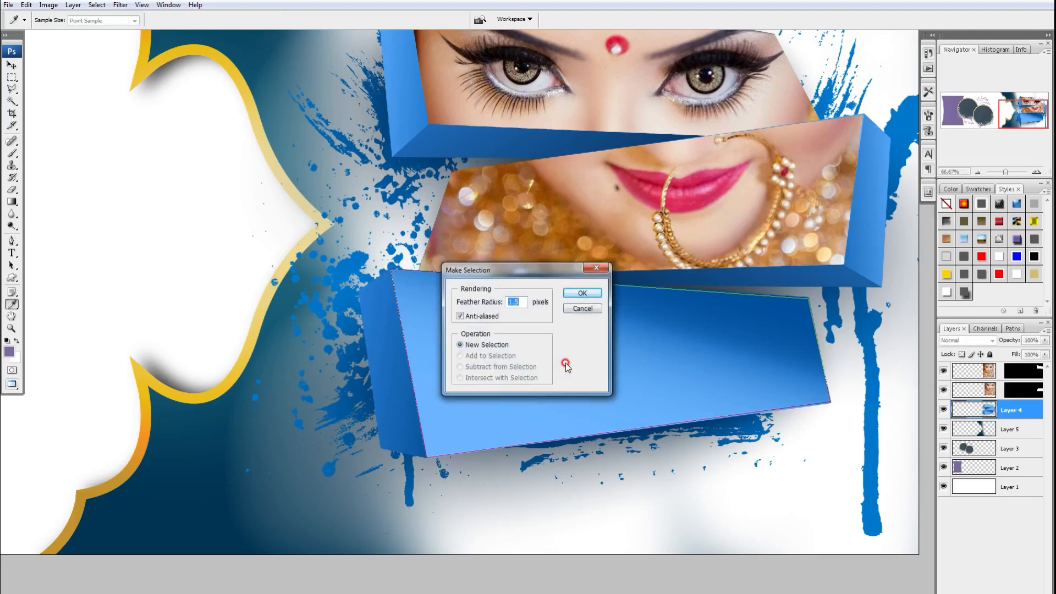
pyautogui.press('Return')
pyautogui.hotkey('ctrl', 'shift', 'i')
pyautogui.hotkey('shift', 'F5')
pyautogui.click(529, 347)
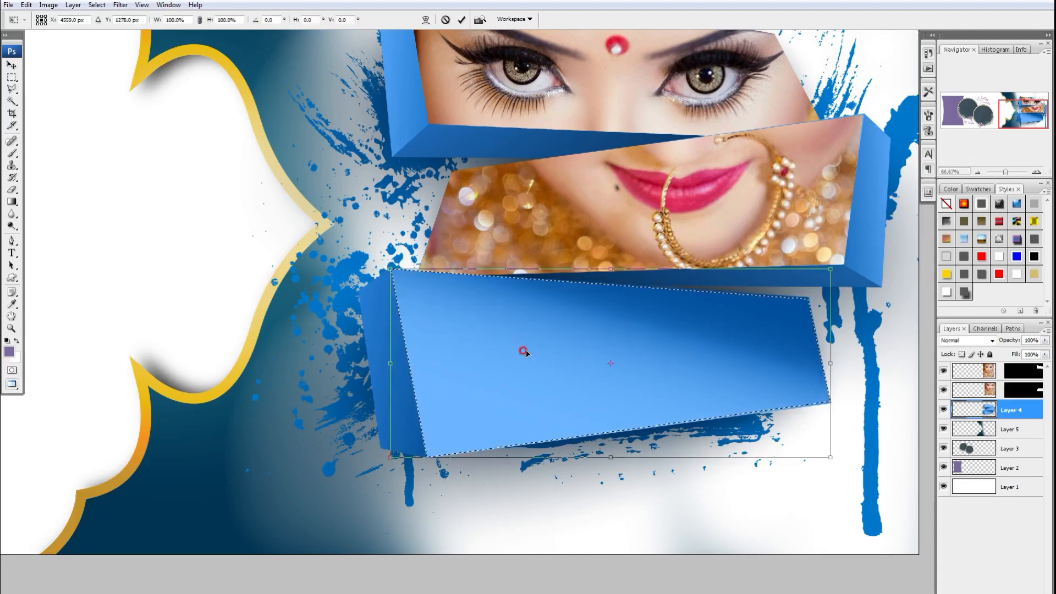
pyautogui.hotkey('ctrl', 'shift', 'v')
# - Position the portrait in the bottom banner with the lips centred and nudge the middle banner's portrait slightly left
pyautogui.hotkey('ctrl', 't')
pyautogui.moveTo(724, 336); pyautogui.dragTo(687, 326)
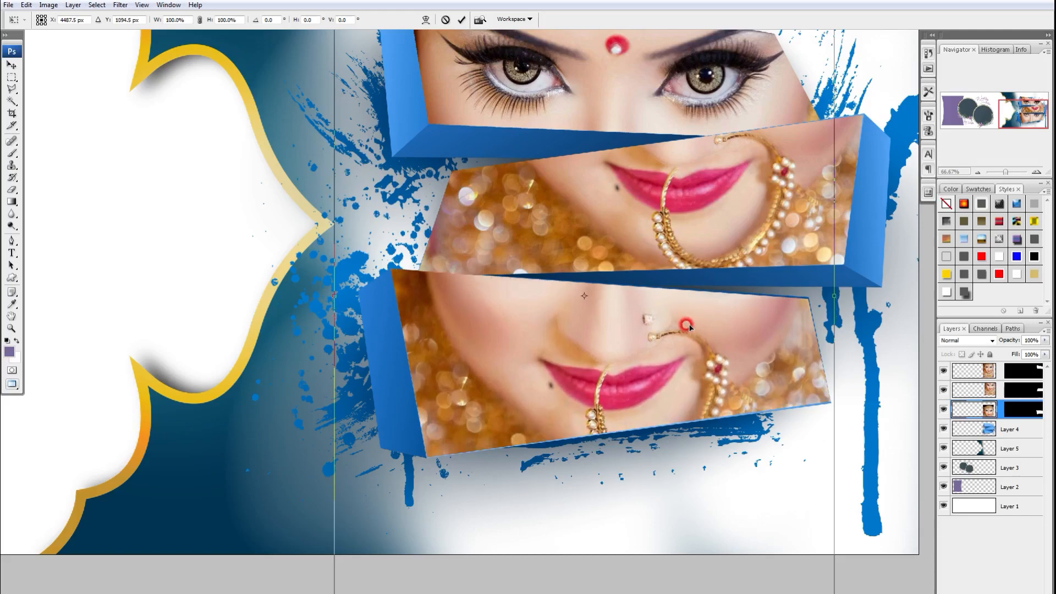
pyautogui.press('v')
pyautogui.moveTo(679, 223); pyautogui.dragTo(663, 219)
pyautogui.moveTo(585, 391); pyautogui.dragTo(624, 382)
# - Desaturate the bottom banner's portrait and set the top banner's portrait to Luminosity blending
pyautogui.hotkey('ctrl', 'shift', 'u')
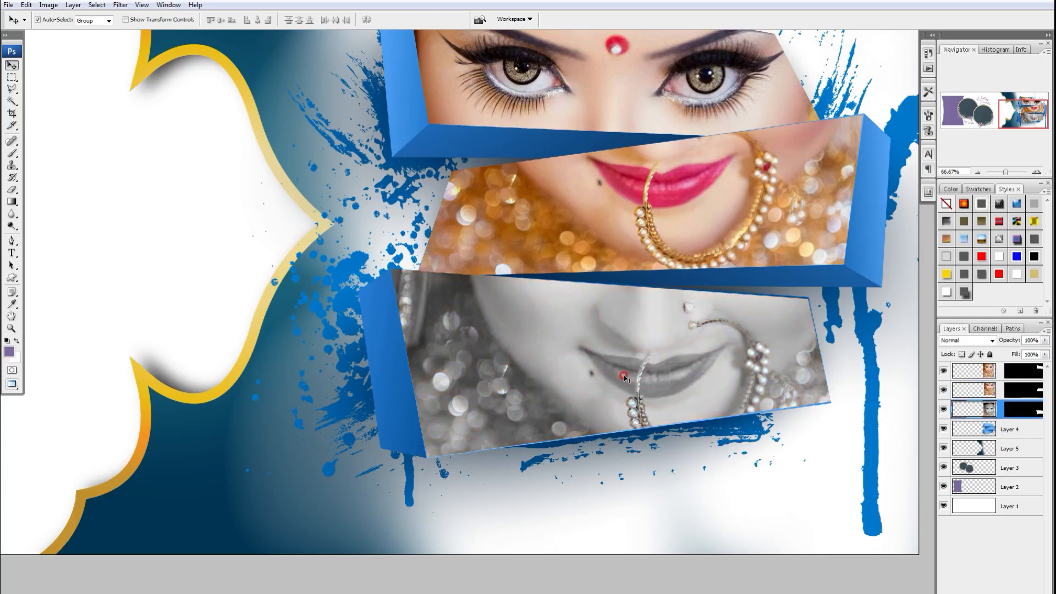
pyautogui.scroll(3, 596, 248)
pyautogui.click(604, 249)
pyautogui.hotkey('shift', 'alt', 'y')
pyautogui.click(681, 403)
# - Select the full-height area from the centre guide to the gold frame's tip, feather it and paste a bride photo into it above Layer 1
pyautogui.hotkey('ctrl', '-')
pyautogui.hotkey('ctrl', '-')
pyautogui.hotkey('ctrl', '-')
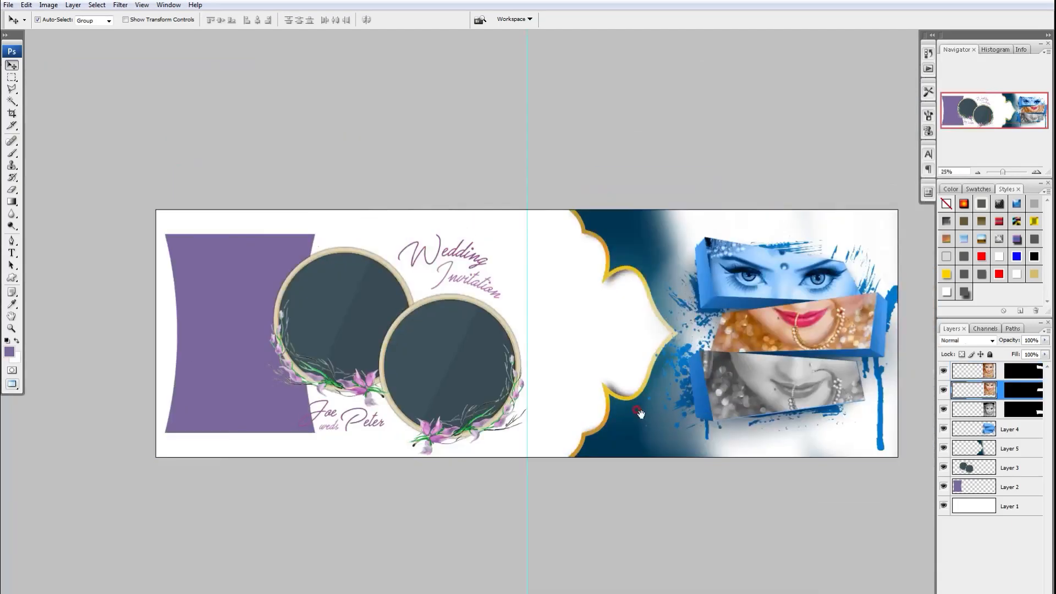
pyautogui.moveTo(649, 395); pyautogui.dragTo(547, 402)
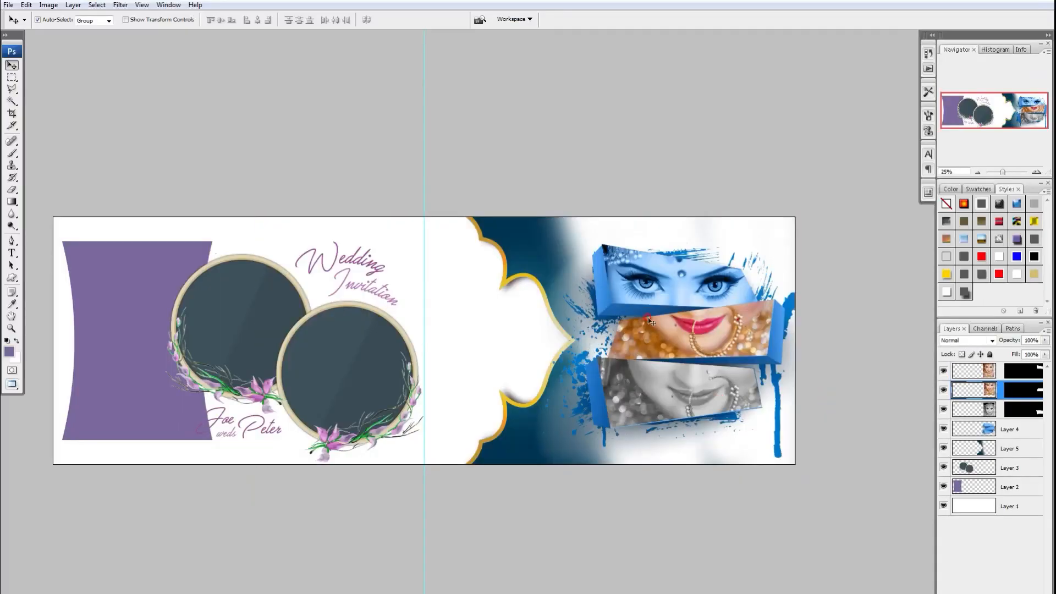
pyautogui.press('m')
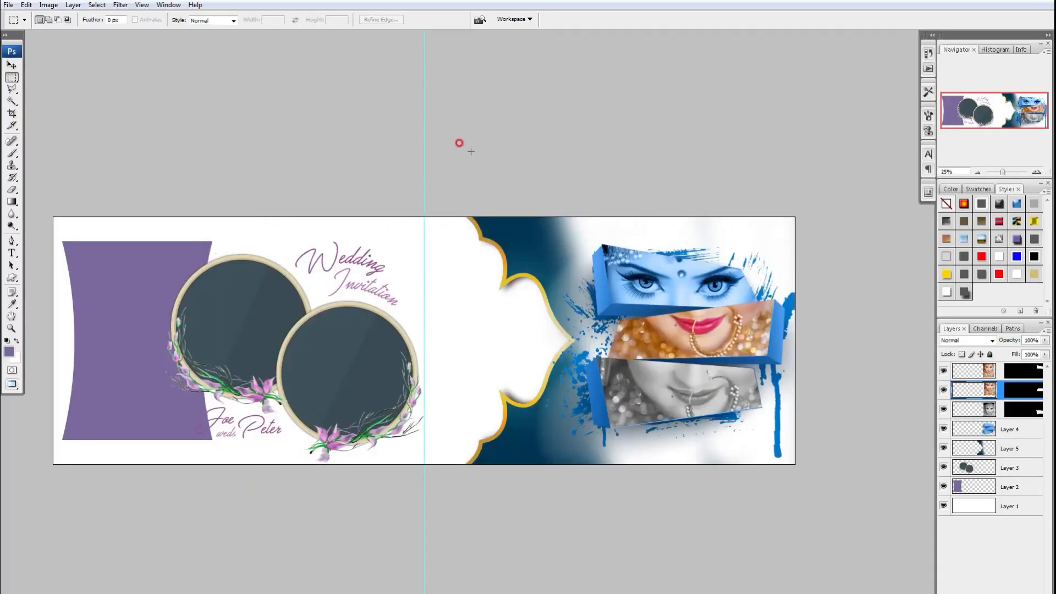
pyautogui.hotkey('ctrl', 'alt', 'd')
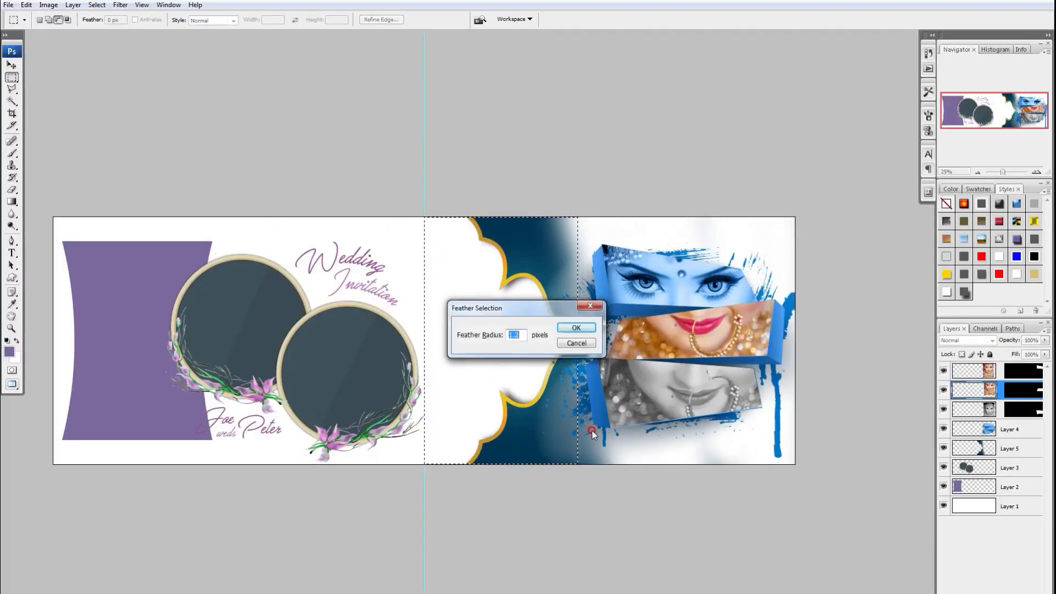
pyautogui.press('Return')
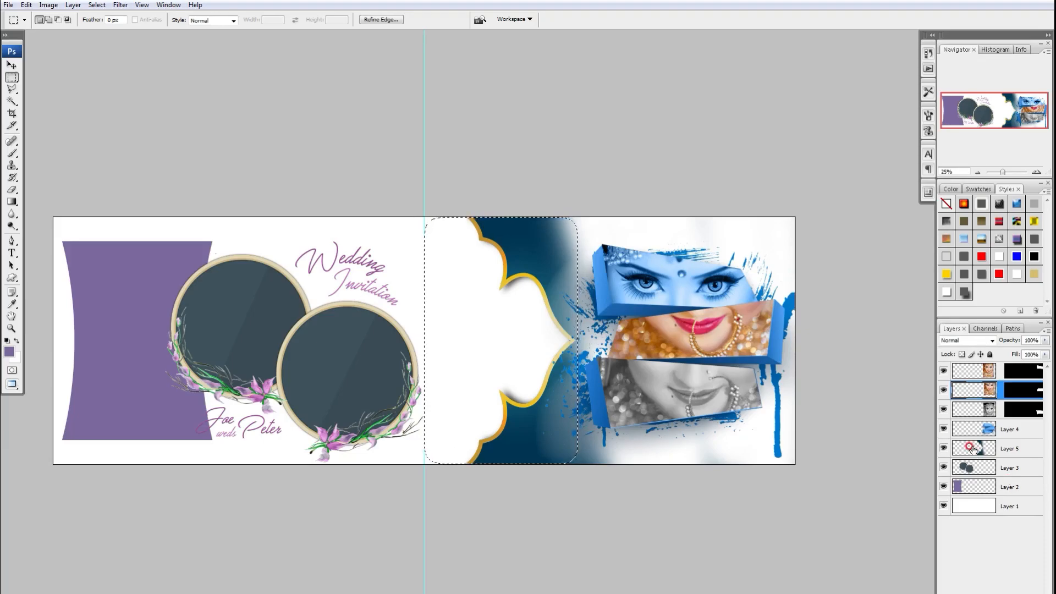
pyautogui.click(968, 503)
pyautogui.hotkey('ctrl', 'shift', 'v')
# - Enlarge and position the pasted bride photo behind the gold-edged frame and set its opacity to 70%
pyautogui.hotkey('ctrl', 't')
pyautogui.moveTo(574, 279); pyautogui.dragTo(683, 185)
pyautogui.moveTo(629, 307); pyautogui.dragTo(751, 311)
pyautogui.press('Return')
pyautogui.click(655, 326)
pyautogui.press('7')
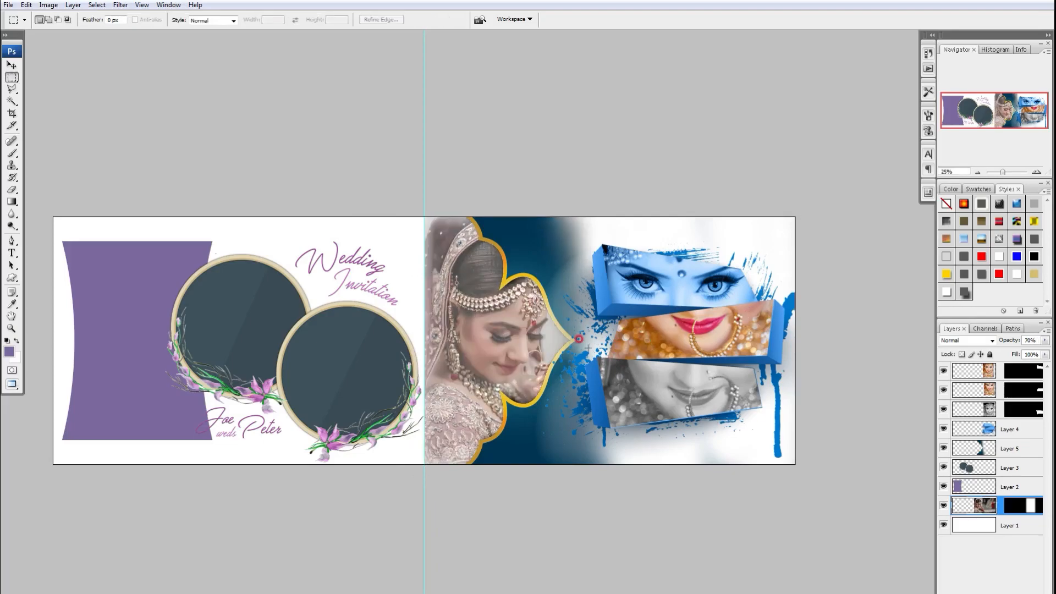
# - Copy the photo of the smiling bride in a pink veil from the picture folder and make the circular frames' layer active
pyautogui.moveTo(504, 346); pyautogui.dragTo(635, 359)
pyautogui.press('v')
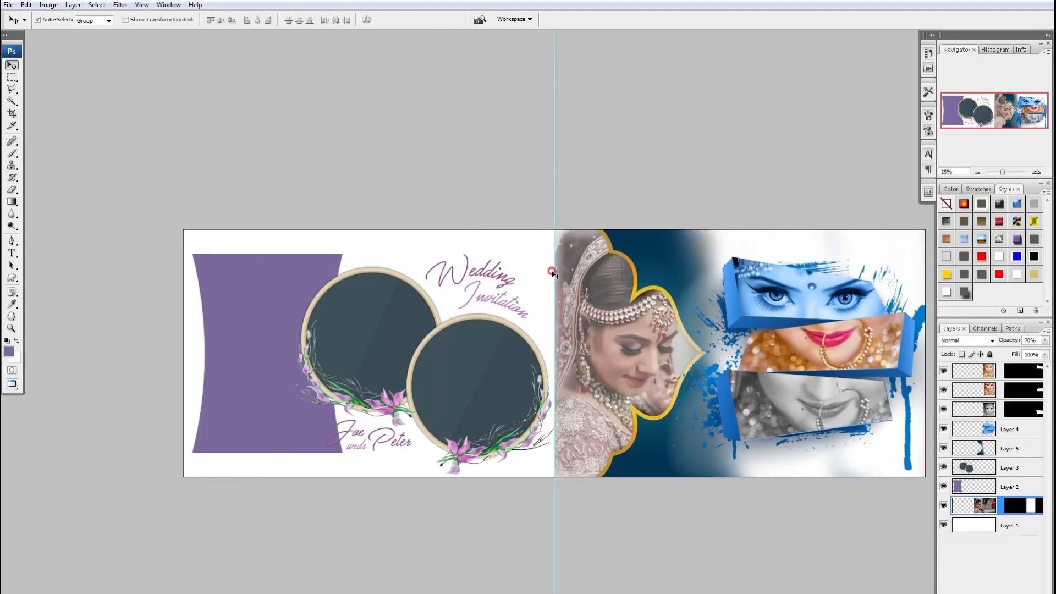
pyautogui.click(261, 288)
pyautogui.moveTo(457, 591)
pyautogui.click(517, 567)
pyautogui.moveTo(184, 216); pyautogui.dragTo(715, 430)
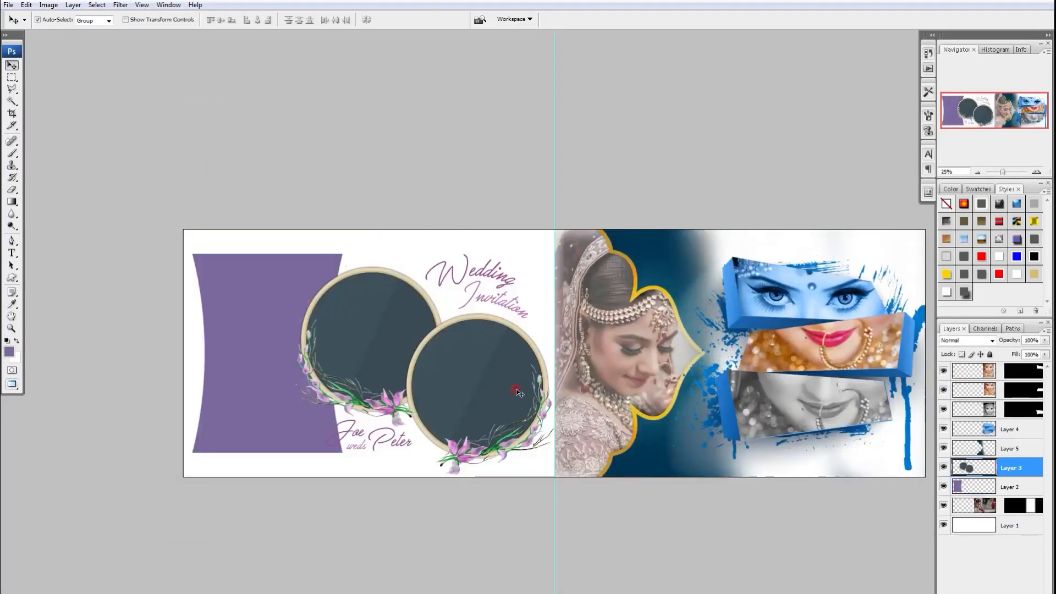
# - Select the inside of the right circular frame with the Magic Wand, paste the smiling bride into it and enlarge her to fill it
pyautogui.press('w')
pyautogui.click(473, 381)
pyautogui.hotkey('ctrl', 'shift', 'v')
pyautogui.hotkey('ctrl', 't')
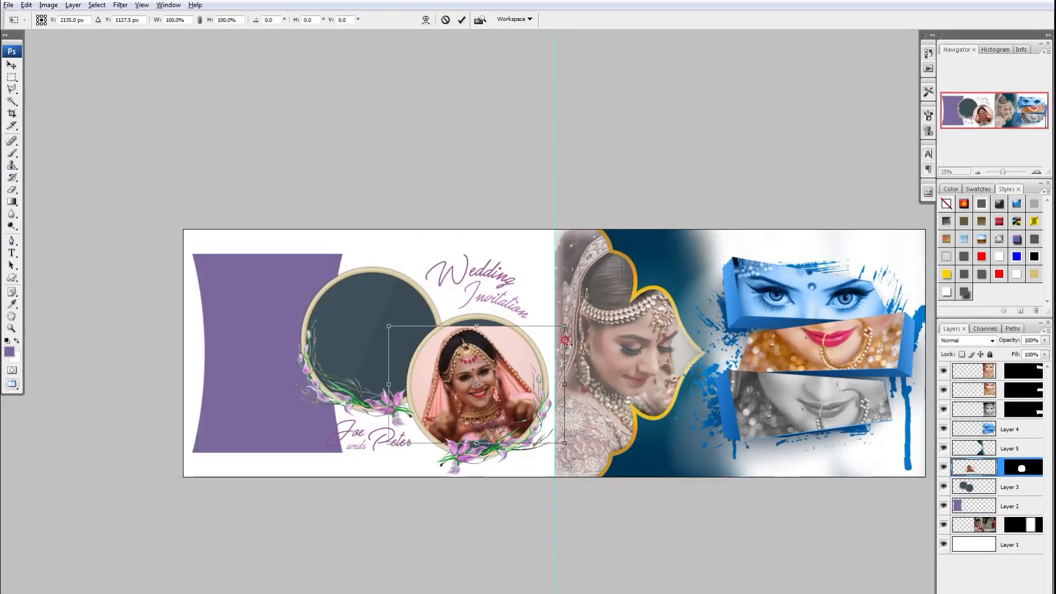
pyautogui.moveTo(562, 325); pyautogui.dragTo(577, 299)
pyautogui.press('Return')
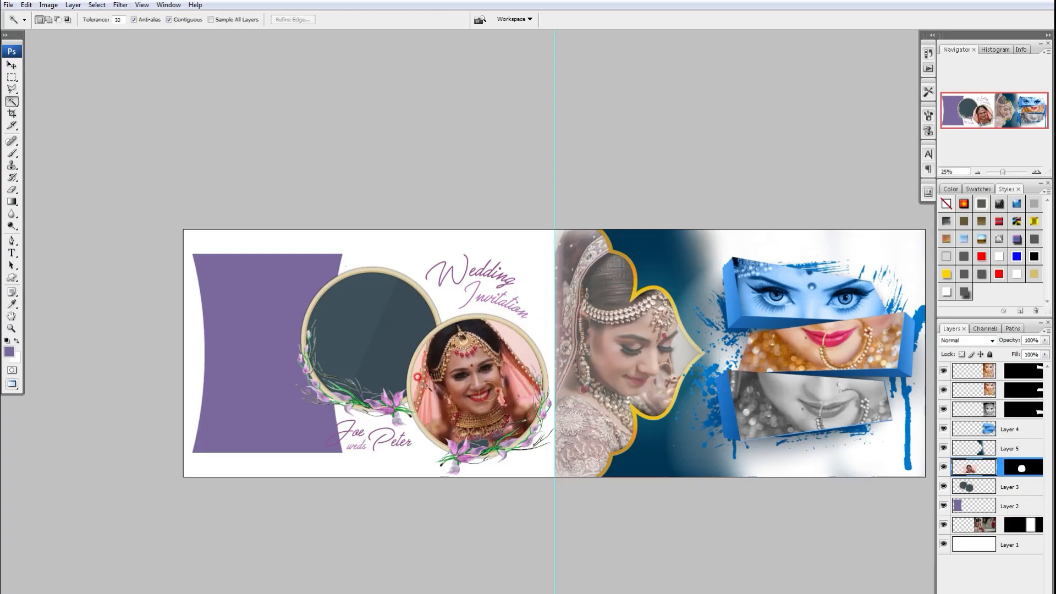
# - Bring another bride portrait from the picture folder into the left circular frame's selected interior and enlarge it to fill the circle
pyautogui.press('v')
pyautogui.moveTo(457, 592)
pyautogui.click(517, 567)
pyautogui.moveTo(954, 153); pyautogui.dragTo(513, 357)
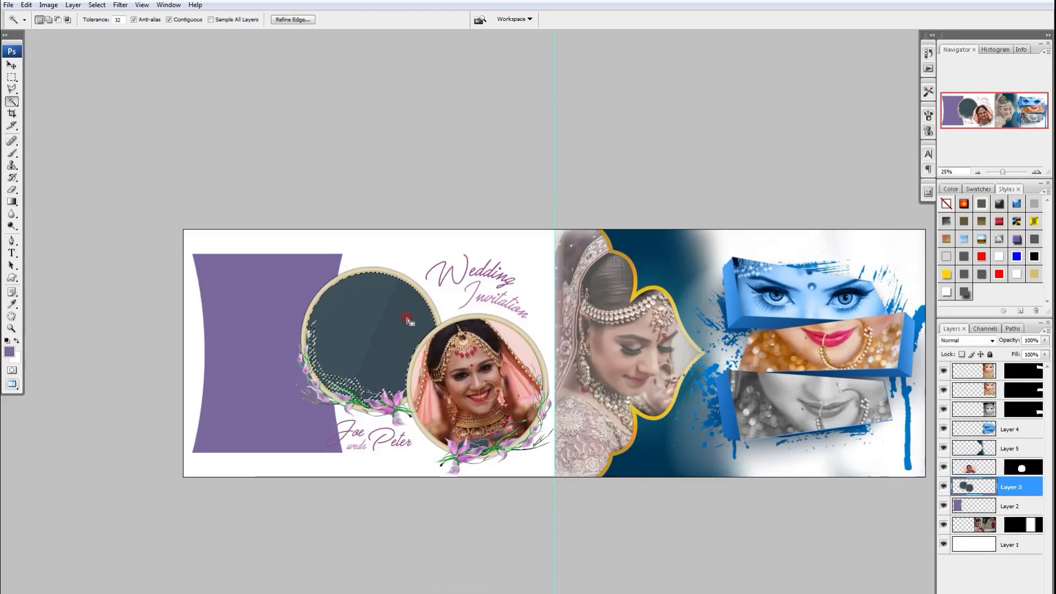
pyautogui.moveTo(429, 266); pyautogui.dragTo(448, 260)
pyautogui.press('Return')
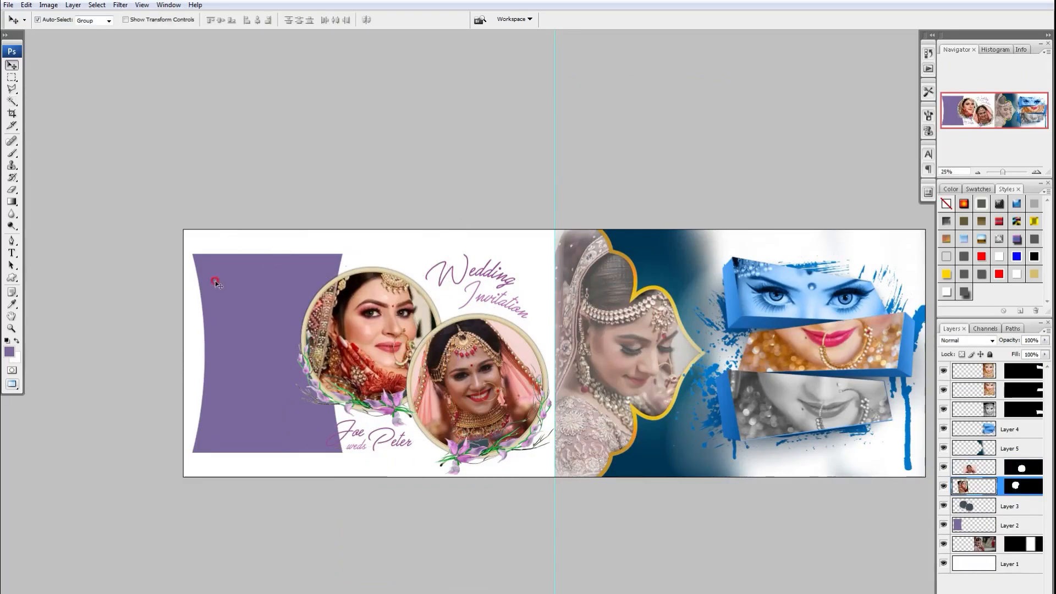
# - Open the photo of the seated bride in the red dress, copy it and paste it into the purple panel's shape
pyautogui.moveTo(456, 591)
pyautogui.click(517, 566)
pyautogui.doubleClick(174, 336)
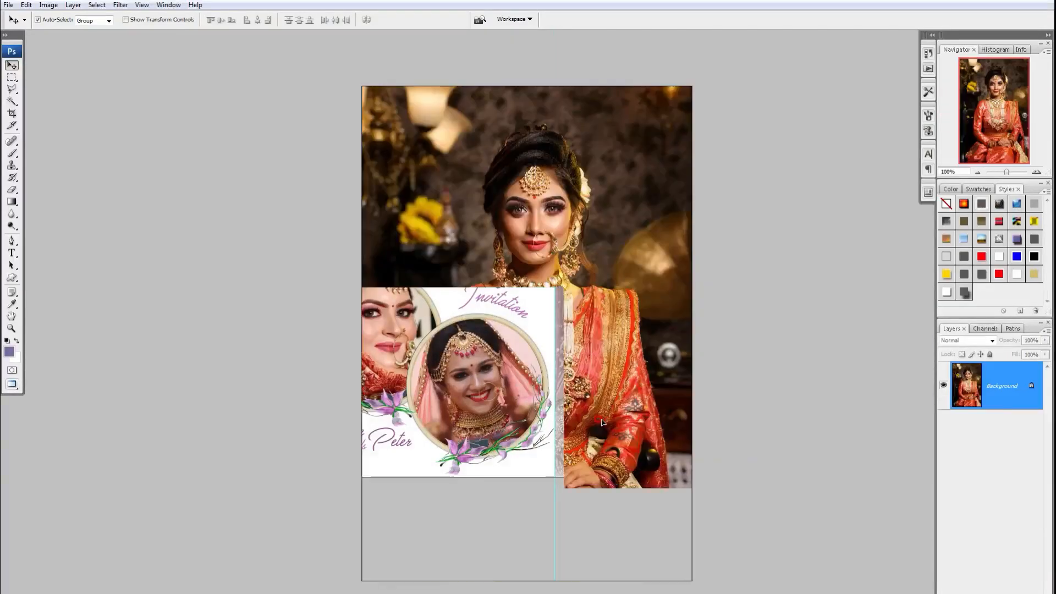
pyautogui.click(602, 423)
pyautogui.click(528, 347)
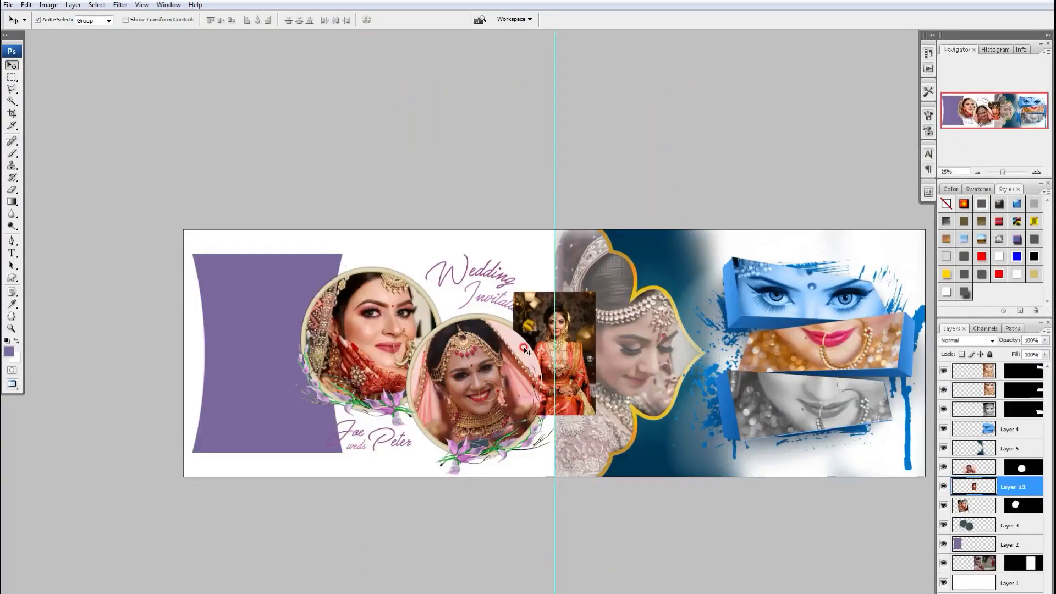
pyautogui.click(276, 316)
pyautogui.keyDown('ctrl'); pyautogui.click(954, 523); pyautogui.keyUp('ctrl')
pyautogui.hotkey('ctrl', 'shift', 'v')
# - Enlarge and position the red-dress bride photo to fill the purple panel and merge it down into Layer 2
pyautogui.hotkey('ctrl', 't')
pyautogui.moveTo(309, 291); pyautogui.dragTo(360, 215)
pyautogui.moveTo(286, 316); pyautogui.dragTo(276, 331)
pyautogui.press('Return')
pyautogui.hotkey('ctrl', 'e')
# - Add a red (ff0000) stroke around the red-dress bride panel
pyautogui.hotkey('alt', 'e')
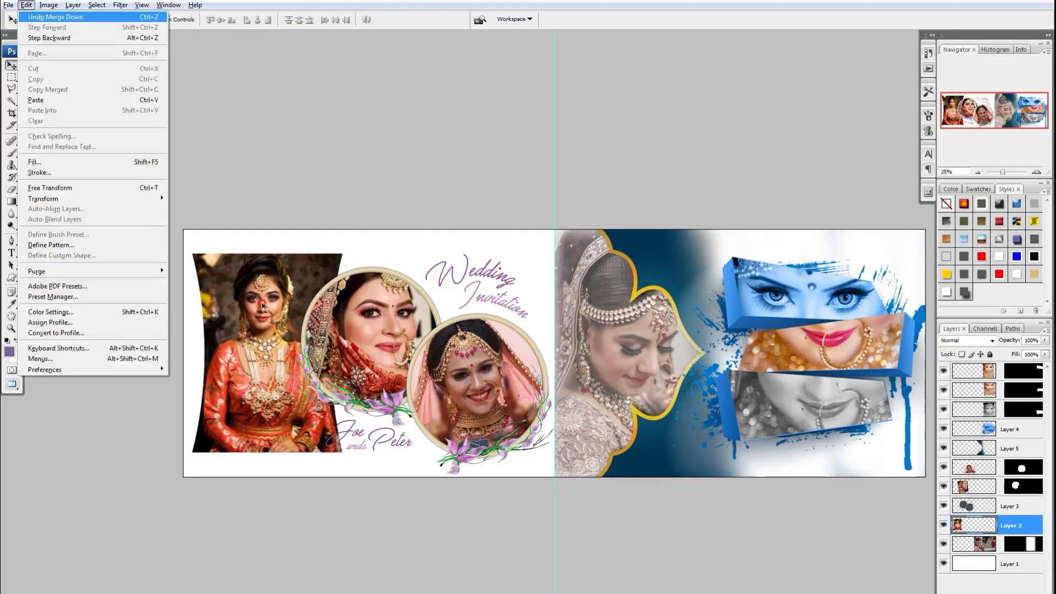
pyautogui.press('s')
pyautogui.click(483, 299)
pyautogui.moveTo(479, 325); pyautogui.dragTo(553, 249)
pyautogui.moveTo(536, 267)
pyautogui.mouseDown()
pyautogui.moveTo(542, 246)
pyautogui.moveTo(619, 219)
pyautogui.mouseUp()
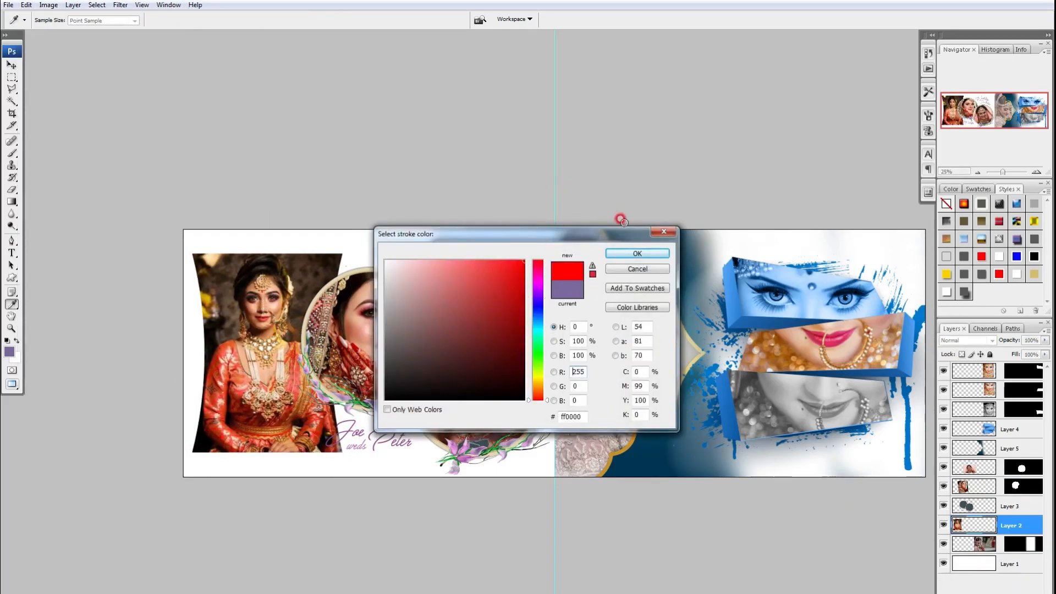
pyautogui.press('Return')
pyautogui.press('Return')
# - Duplicate the stroked bride panel, enlarge the copy slightly and place it behind the original
pyautogui.hotkey('ctrl', 'j')
pyautogui.hotkey('ctrl', 't')
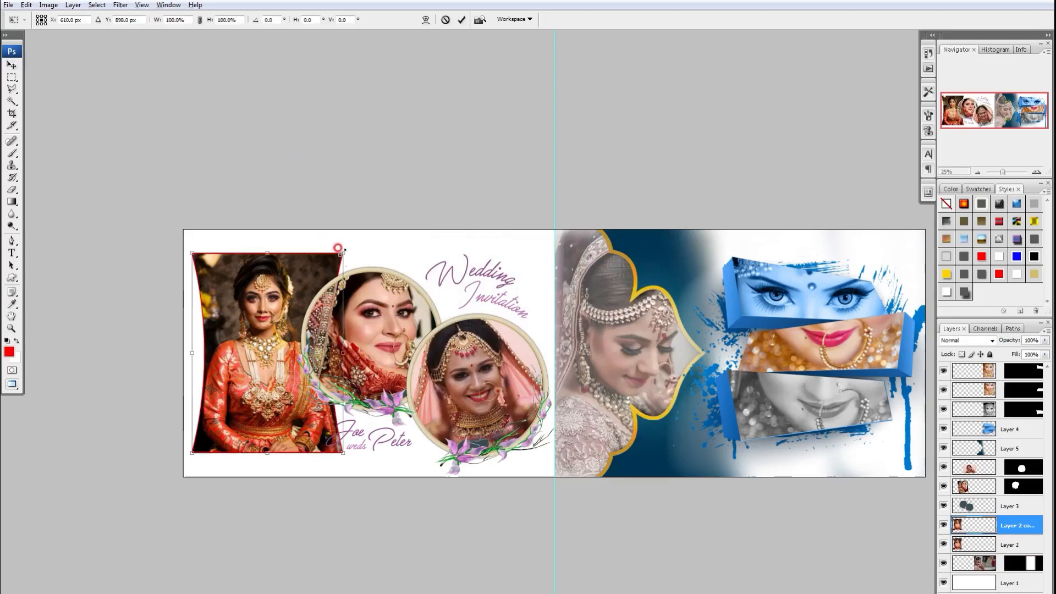
pyautogui.moveTo(337, 247); pyautogui.dragTo(334, 231)
pyautogui.press('Return')
pyautogui.hotkey('ctrl', '[')
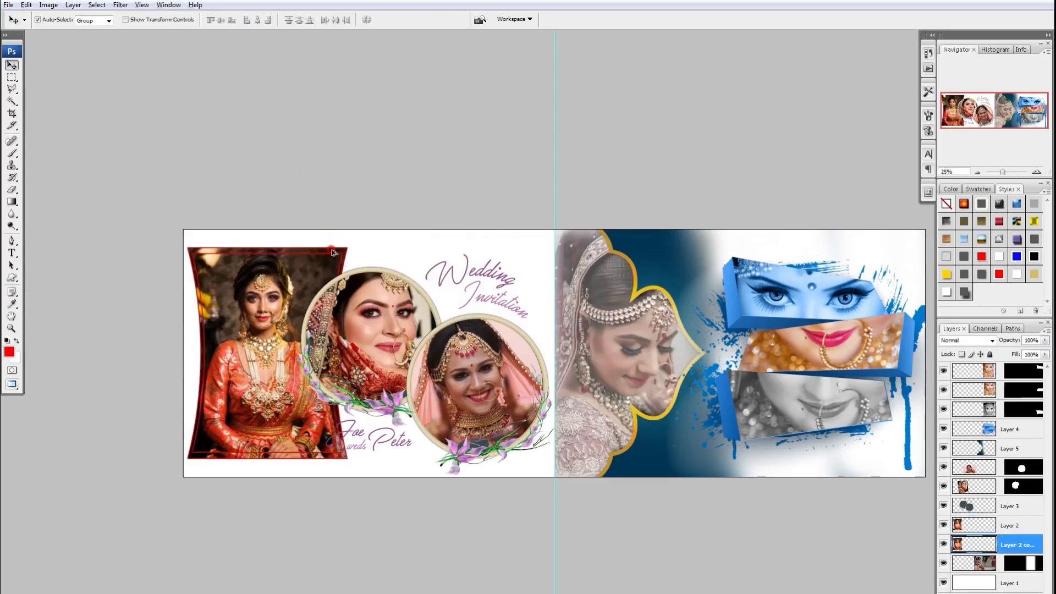
# - Fill the enlarged copy with red at 11% opacity and apply a drop shadow style to the bride panel above it
pyautogui.hotkey('shift', 'alt', 'BackSpace')
pyautogui.press('3')
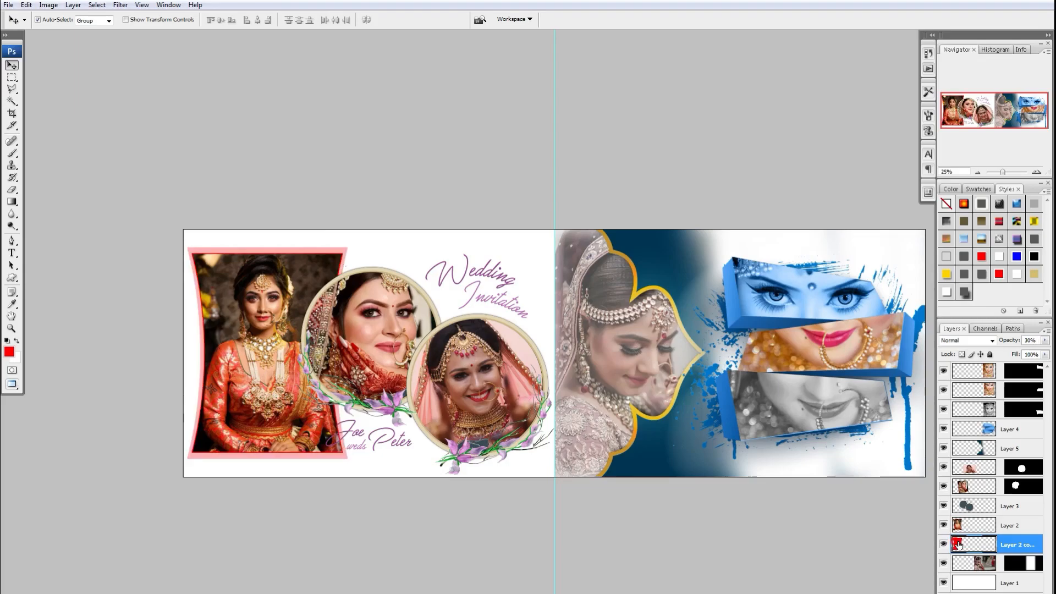
pyautogui.press('1')
pyautogui.press('1')
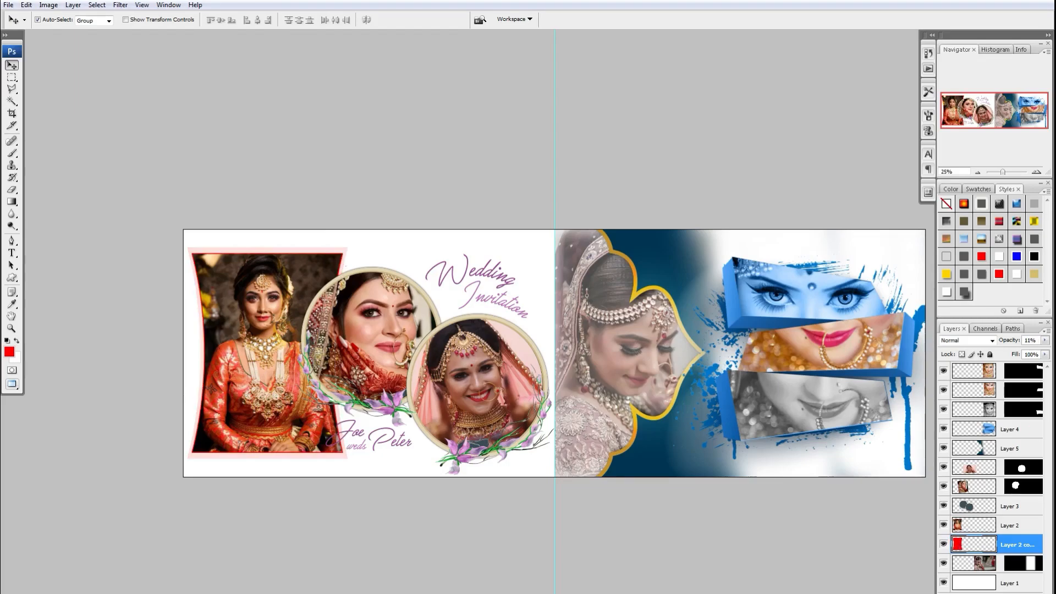
pyautogui.hotkey('alt', ']')
pyautogui.click(1001, 273)
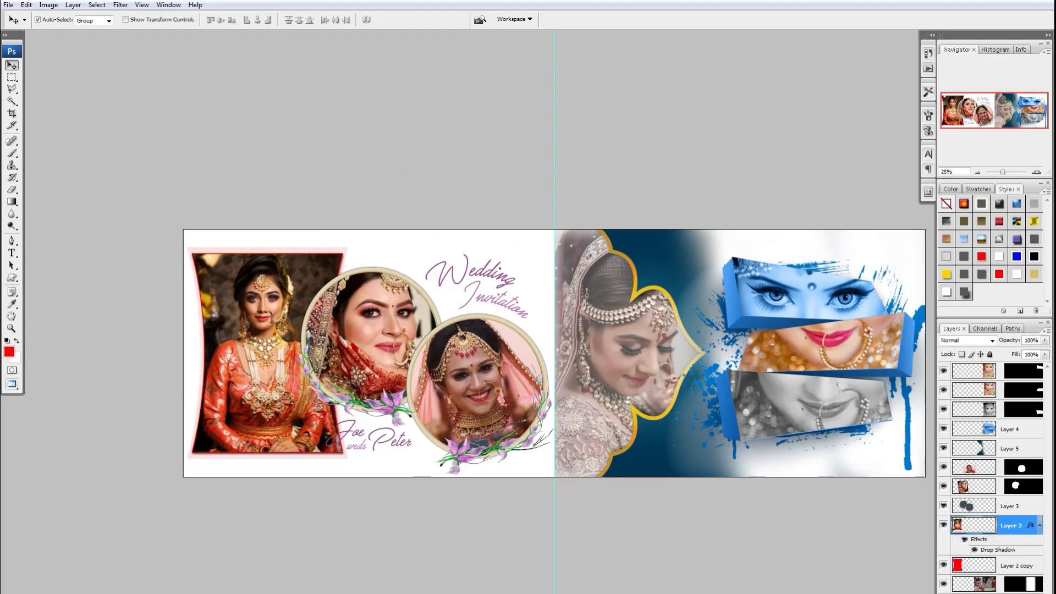
# - Open a bride close-up from the picture folder, copy it and return to the album spread
pyautogui.moveTo(456, 593)
pyautogui.click(488, 576)
pyautogui.moveTo(808, 300); pyautogui.dragTo(515, 396)
pyautogui.hotkey('ctrl', 'Tab')
# - Make a feathered elliptical selection over the left page's right part and paste the bride close-up into it behind the frames
pyautogui.press('m')
pyautogui.moveTo(7, 77); pyautogui.dragTo(78, 83)
pyautogui.moveTo(353, 229)
pyautogui.mouseDown()
pyautogui.moveTo(541, 437)
pyautogui.moveTo(552, 474)
pyautogui.mouseUp()
pyautogui.hotkey('ctrl', 'd')
pyautogui.click(953, 591)
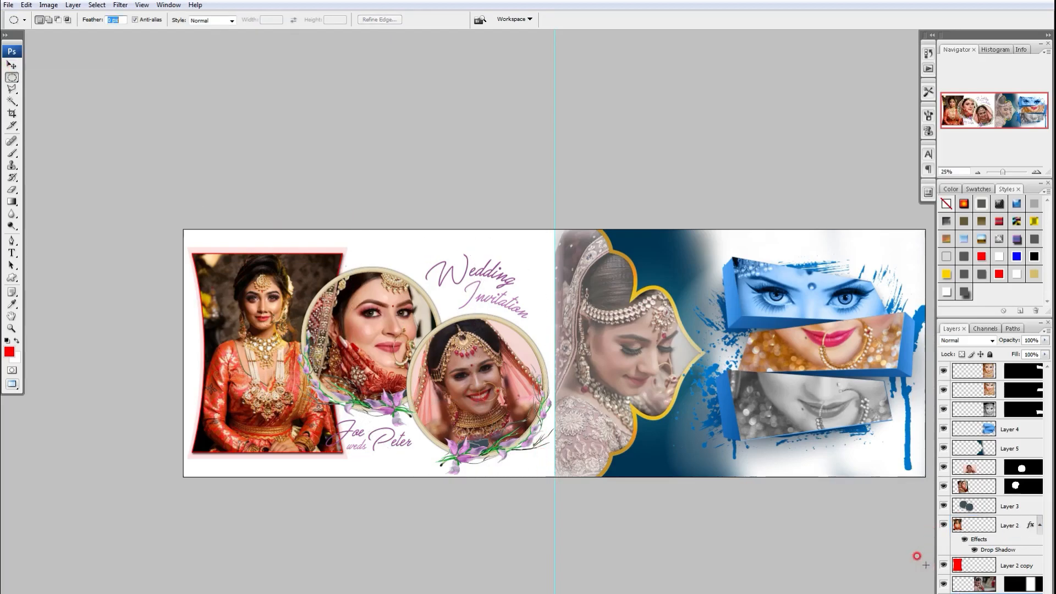
pyautogui.hotkey('ctrl', 'shift', 'd')
pyautogui.hotkey('ctrl', 'alt', 'd')
pyautogui.press('Return')
# - Enlarge and position the close-up as a faded background behind the circular frames and set its opacity to 55%
pyautogui.hotkey('ctrl', 't')
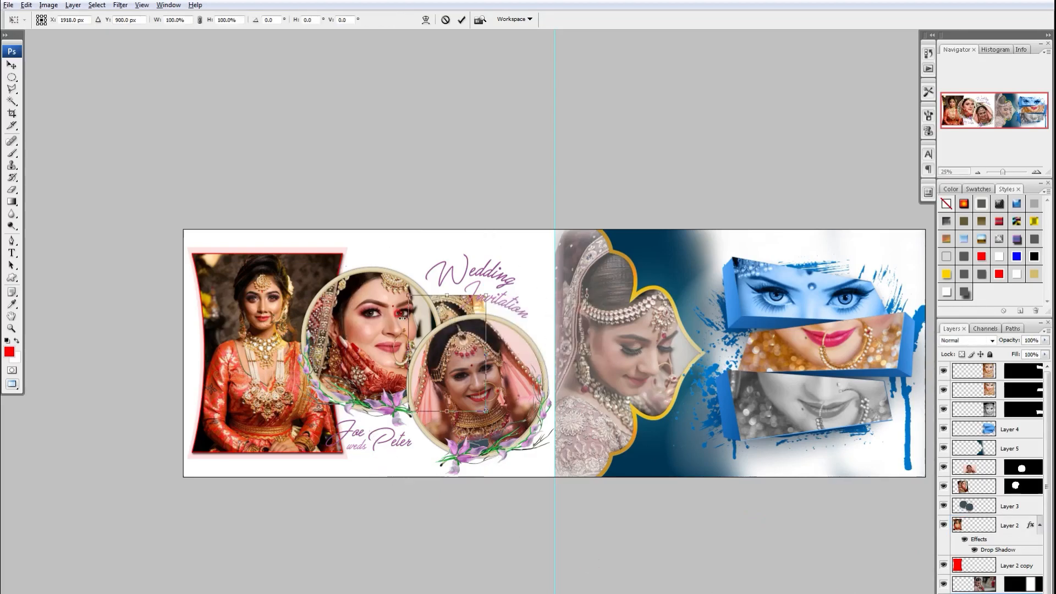
pyautogui.moveTo(495, 285); pyautogui.dragTo(547, 216)
pyautogui.press('Return')
pyautogui.press('3')
pyautogui.press('4')
pyautogui.press('4')
pyautogui.press('5')
pyautogui.press('5')
pyautogui.press('v')
pyautogui.moveTo(511, 252); pyautogui.dragTo(490, 276)
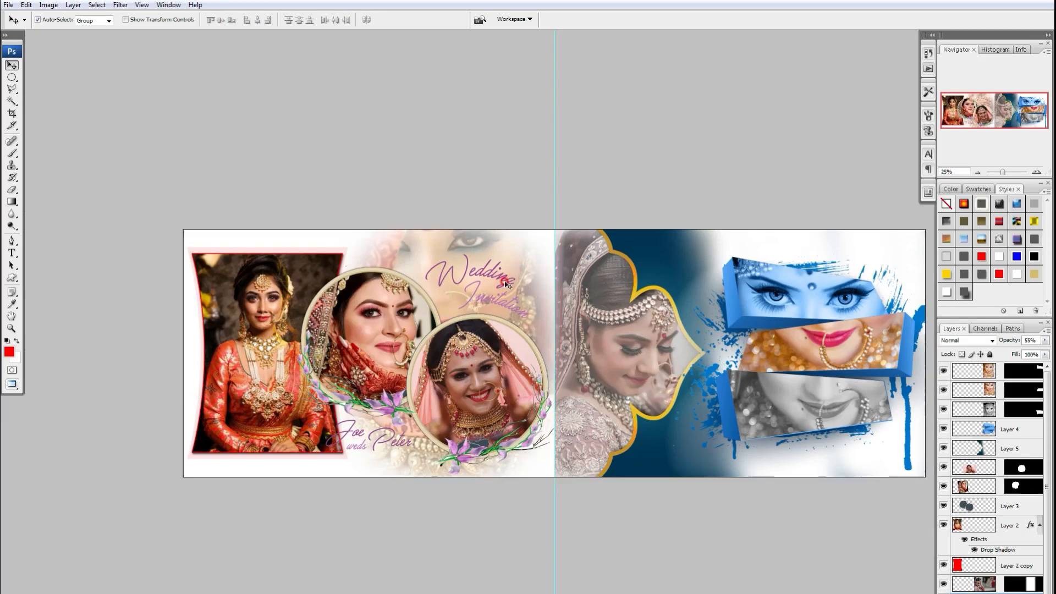
# - Lasso the "Wedding Invitation" lettering on the circular frames' layer and delete it
pyautogui.click(507, 284)
pyautogui.press('l')
pyautogui.click(413, 252)
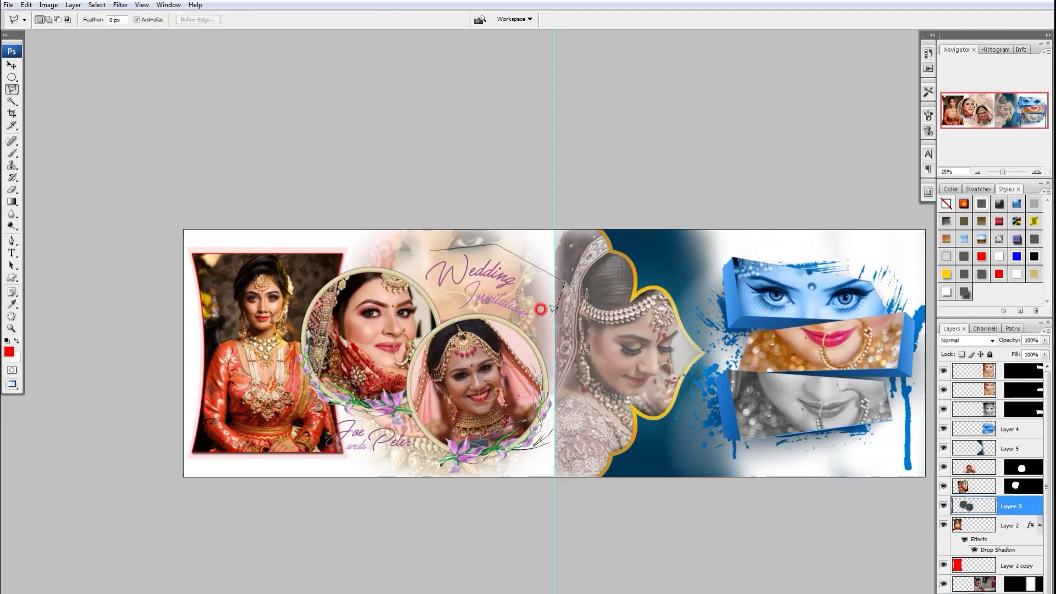
pyautogui.doubleClick(399, 252)
pyautogui.press('Delete')
pyautogui.hotkey('ctrl', 'd')
# - Shift the faded close-up so the bride's eyes show above the circular frames and view the spread without the interface panels
pyautogui.press('v')
pyautogui.moveTo(454, 269); pyautogui.dragTo(492, 291)
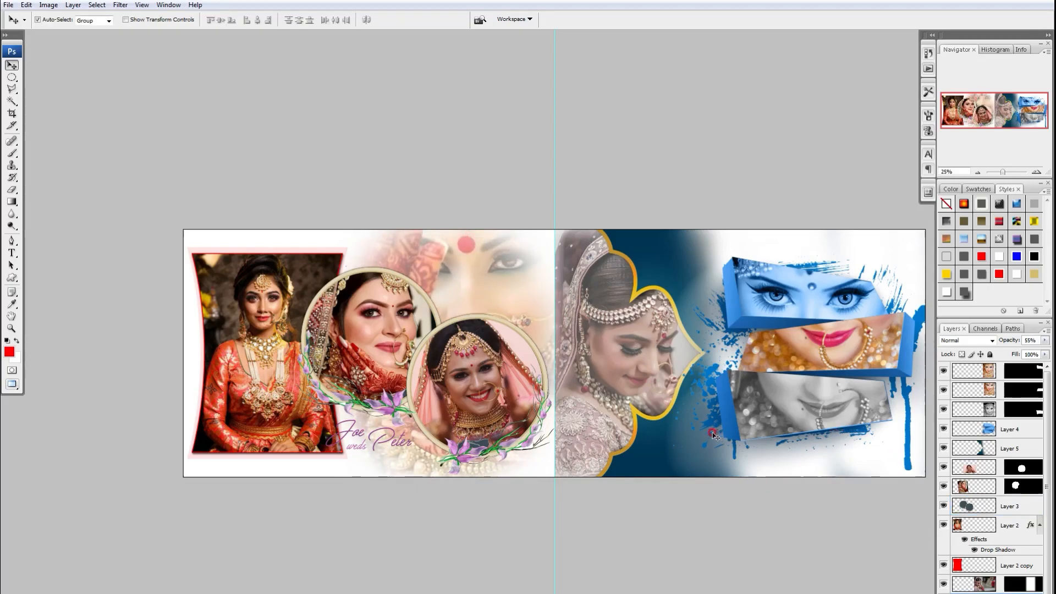
pyautogui.press('Tab')
pyautogui.hotkey('ctrl', '+')
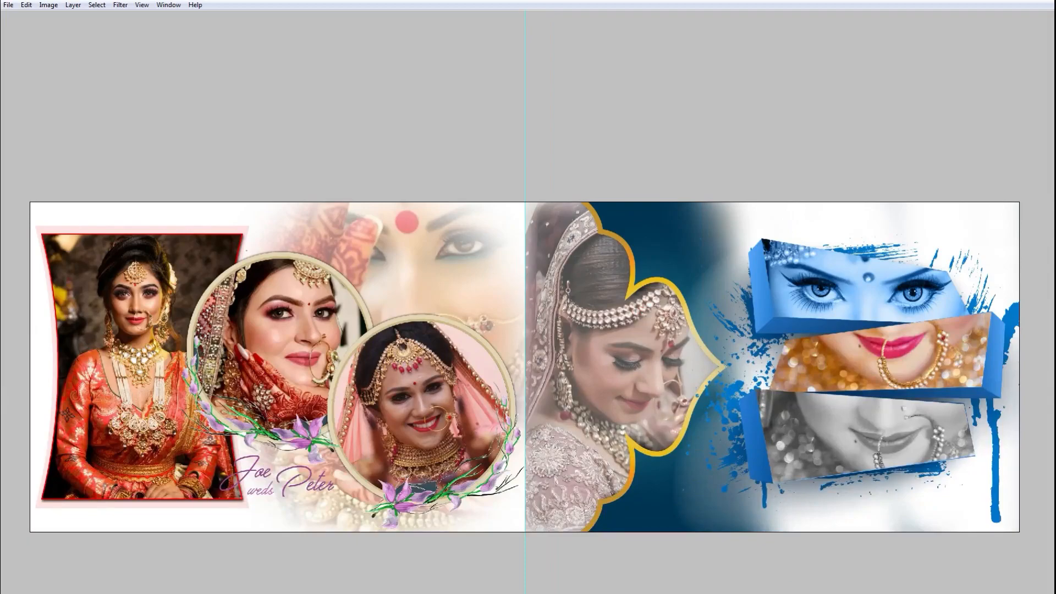